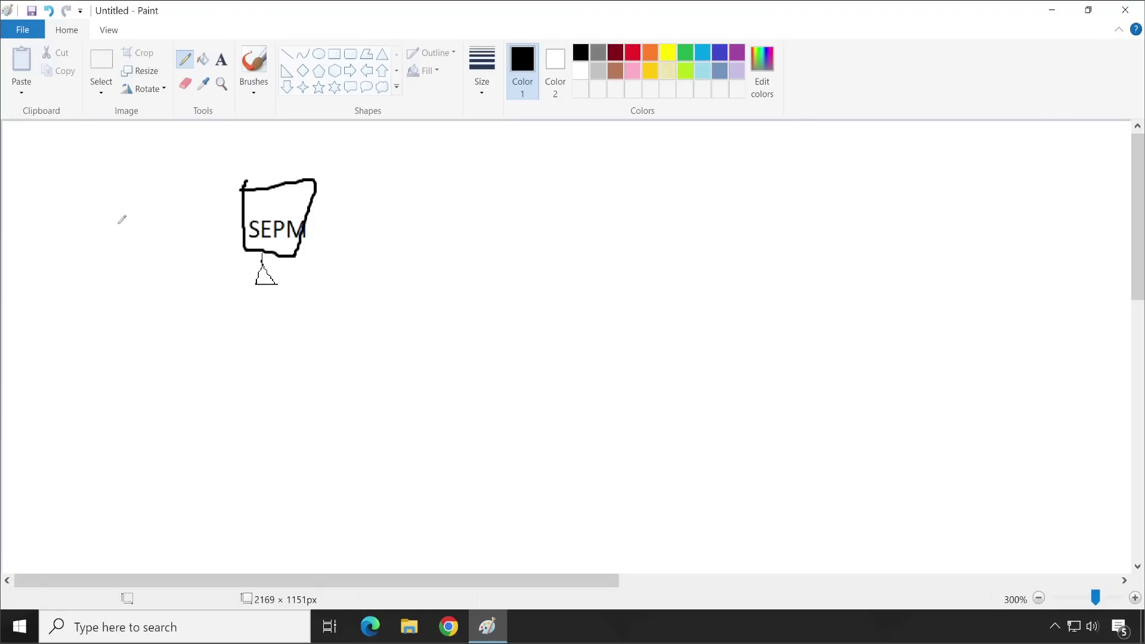
# Step: Draw a line from the SEPM box to an oval, and handwrite LUA with an arrow pointing to SEPM
pyautogui.moveTo(242, 210); pyautogui.dragTo(128, 165)
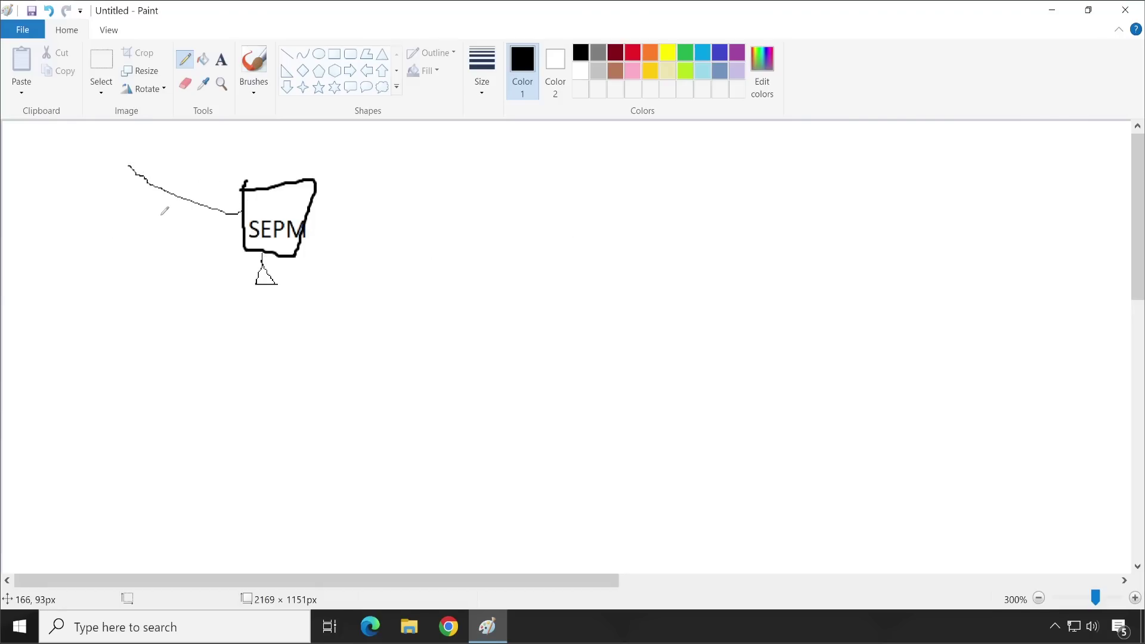
pyautogui.moveTo(31, 203); pyautogui.dragTo(59, 250)
pyautogui.moveTo(65, 200)
pyautogui.mouseDown()
pyautogui.moveTo(84, 259)
pyautogui.moveTo(94, 204)
pyautogui.mouseUp()
pyautogui.moveTo(108, 263)
pyautogui.mouseDown()
pyautogui.moveTo(126, 212)
pyautogui.moveTo(151, 278)
pyautogui.mouseUp()
pyautogui.moveTo(109, 229); pyautogui.dragTo(150, 229)
pyautogui.moveTo(124, 131)
pyautogui.mouseDown()
pyautogui.moveTo(100, 166)
pyautogui.moveTo(150, 146)
pyautogui.mouseUp()
pyautogui.moveTo(143, 239)
pyautogui.mouseDown()
pyautogui.moveTo(221, 225)
pyautogui.moveTo(188, 218)
pyautogui.moveTo(217, 244)
pyautogui.mouseUp()
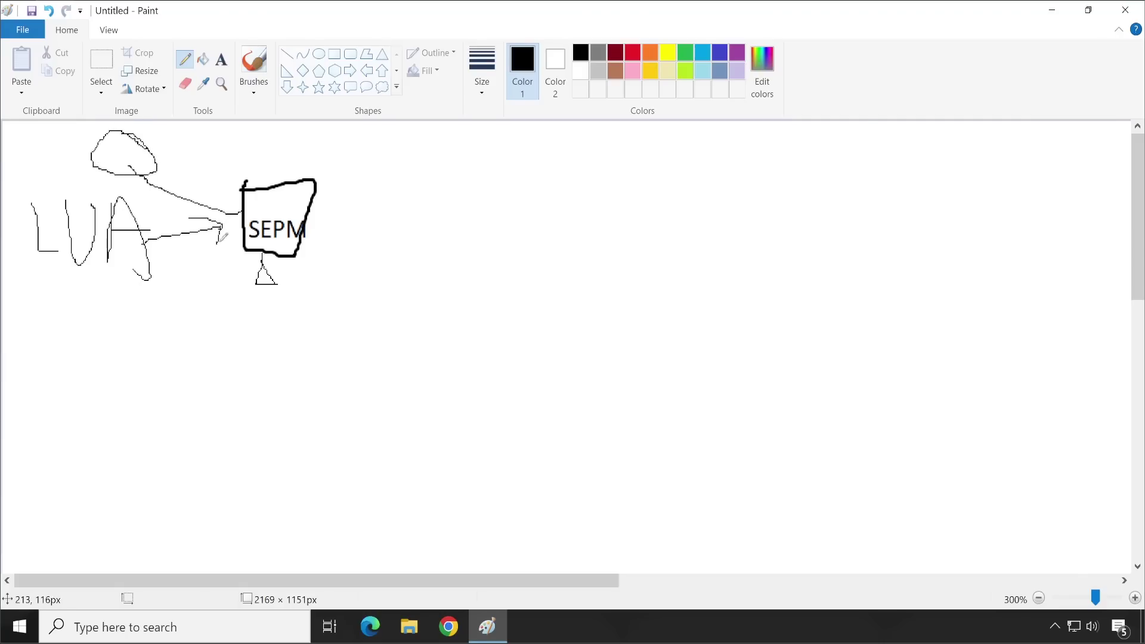
# Step: Handwrite DC above the SEPM box and enclose the box in a large frame labelled IND
pyautogui.scroll(-2, 427, 308)
pyautogui.scroll(2, 363, 311)
pyautogui.moveTo(294, 145); pyautogui.dragTo(316, 181)
pyautogui.moveTo(349, 130)
pyautogui.mouseDown()
pyautogui.moveTo(338, 136)
pyautogui.moveTo(376, 161)
pyautogui.mouseUp()
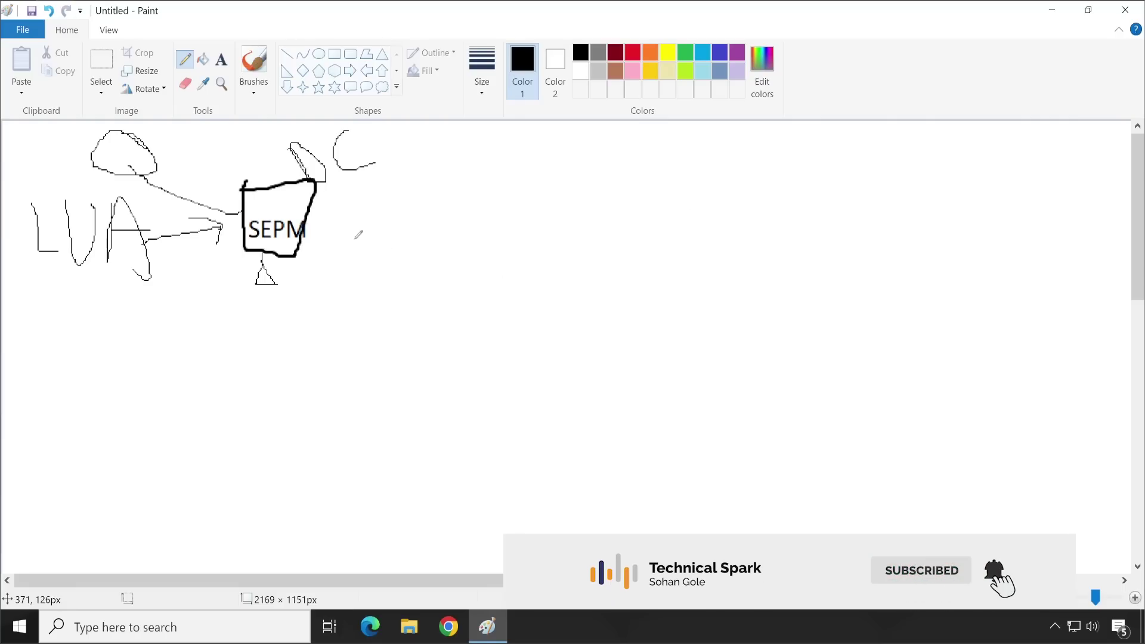
pyautogui.moveTo(197, 141)
pyautogui.mouseDown()
pyautogui.moveTo(369, 126)
pyautogui.moveTo(226, 327)
pyautogui.moveTo(201, 142)
pyautogui.mouseUp()
pyautogui.moveTo(320, 286)
pyautogui.mouseDown()
pyautogui.moveTo(352, 325)
pyautogui.moveTo(420, 280)
pyautogui.moveTo(401, 240)
pyautogui.moveTo(468, 242)
pyautogui.moveTo(440, 276)
pyautogui.mouseUp()
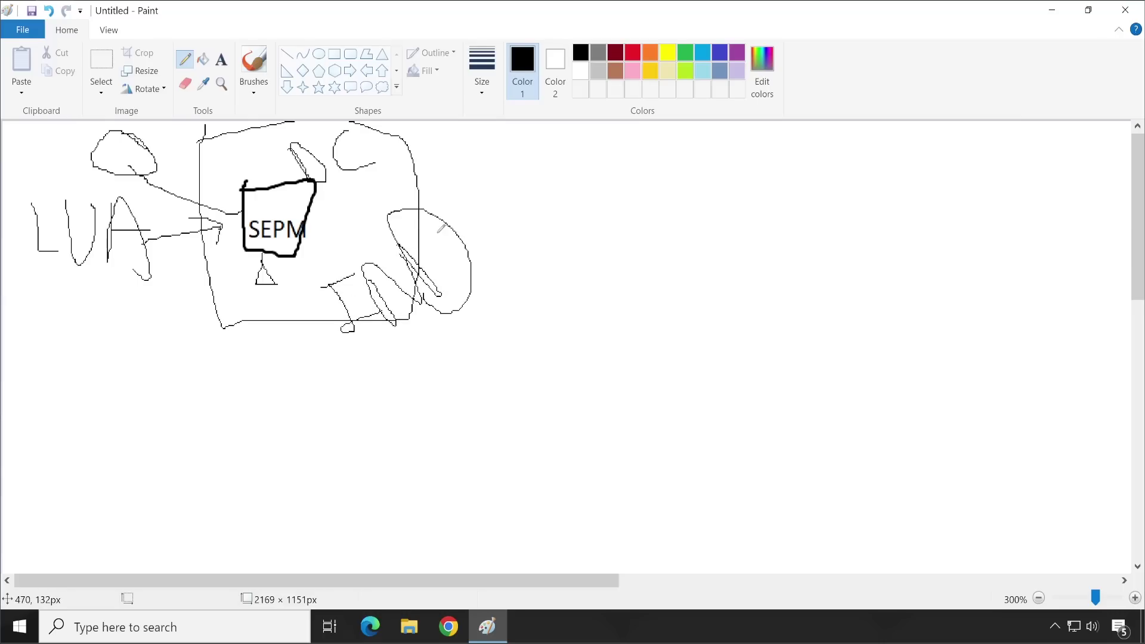
# Step: Draw a long arrow from the IND frame to a new rectangle labelled DUBAI, with a line leading out of it
pyautogui.moveTo(423, 207)
pyautogui.mouseDown()
pyautogui.moveTo(775, 259)
pyautogui.moveTo(740, 311)
pyautogui.mouseUp()
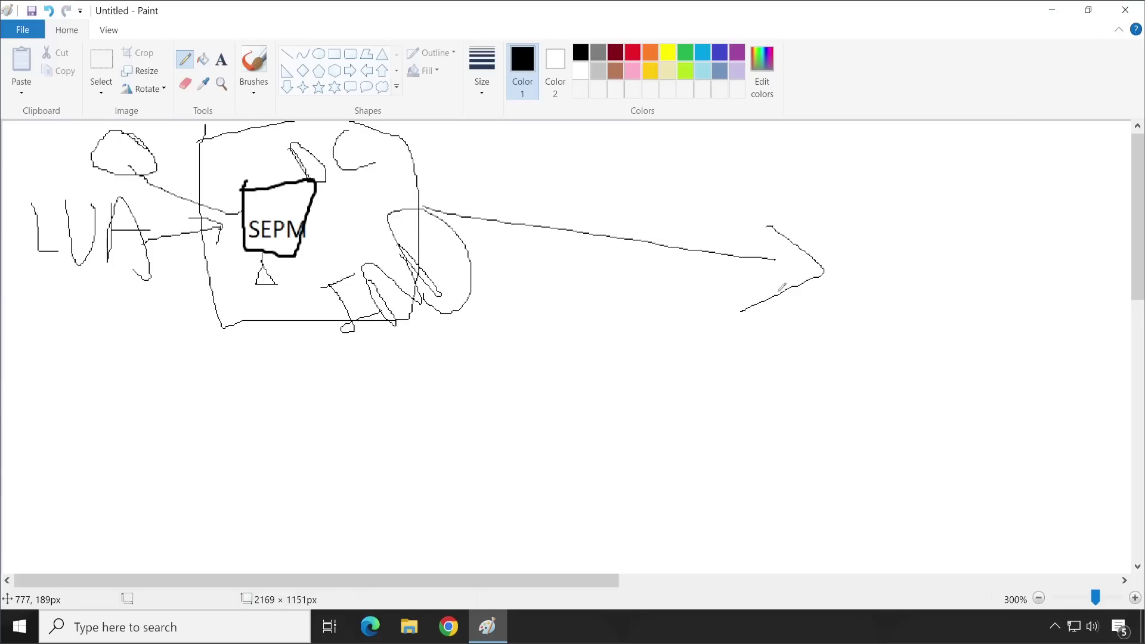
pyautogui.moveTo(853, 202)
pyautogui.mouseDown()
pyautogui.moveTo(968, 189)
pyautogui.moveTo(1068, 329)
pyautogui.moveTo(790, 356)
pyautogui.moveTo(878, 194)
pyautogui.mouseUp()
pyautogui.moveTo(841, 234)
pyautogui.mouseDown()
pyautogui.moveTo(861, 245)
pyautogui.moveTo(848, 290)
pyautogui.moveTo(907, 221)
pyautogui.moveTo(941, 296)
pyautogui.mouseUp()
pyautogui.moveTo(926, 225)
pyautogui.mouseDown()
pyautogui.moveTo(970, 284)
pyautogui.moveTo(938, 307)
pyautogui.mouseUp()
pyautogui.moveTo(955, 268); pyautogui.dragTo(966, 291)
pyautogui.moveTo(991, 235)
pyautogui.mouseDown()
pyautogui.moveTo(993, 298)
pyautogui.moveTo(1020, 277)
pyautogui.moveTo(1047, 209)
pyautogui.moveTo(1051, 289)
pyautogui.mouseUp()
pyautogui.moveTo(1021, 277); pyautogui.dragTo(1130, 255)
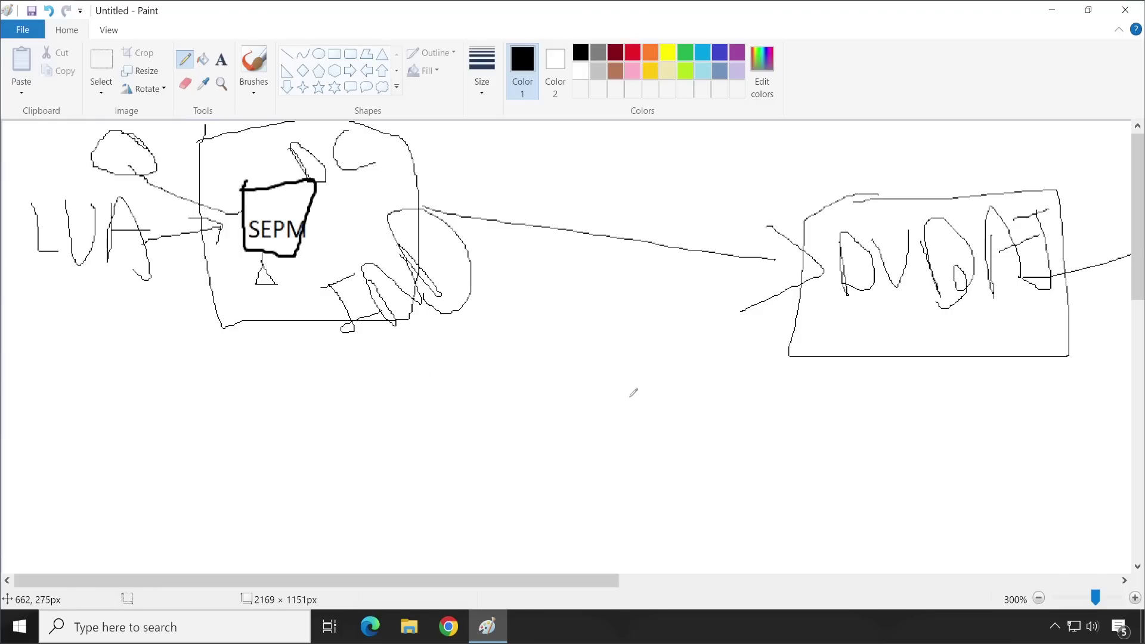
# Step: Draw a UK box linked to the IND frame, and connect UK and DUBAI to a globe surrounded by a cloud
pyautogui.moveTo(395, 322); pyautogui.dragTo(475, 446)
pyautogui.moveTo(388, 463)
pyautogui.mouseDown()
pyautogui.moveTo(647, 532)
pyautogui.moveTo(387, 460)
pyautogui.moveTo(469, 504)
pyautogui.moveTo(484, 448)
pyautogui.moveTo(534, 503)
pyautogui.moveTo(536, 480)
pyautogui.moveTo(559, 490)
pyautogui.mouseUp()
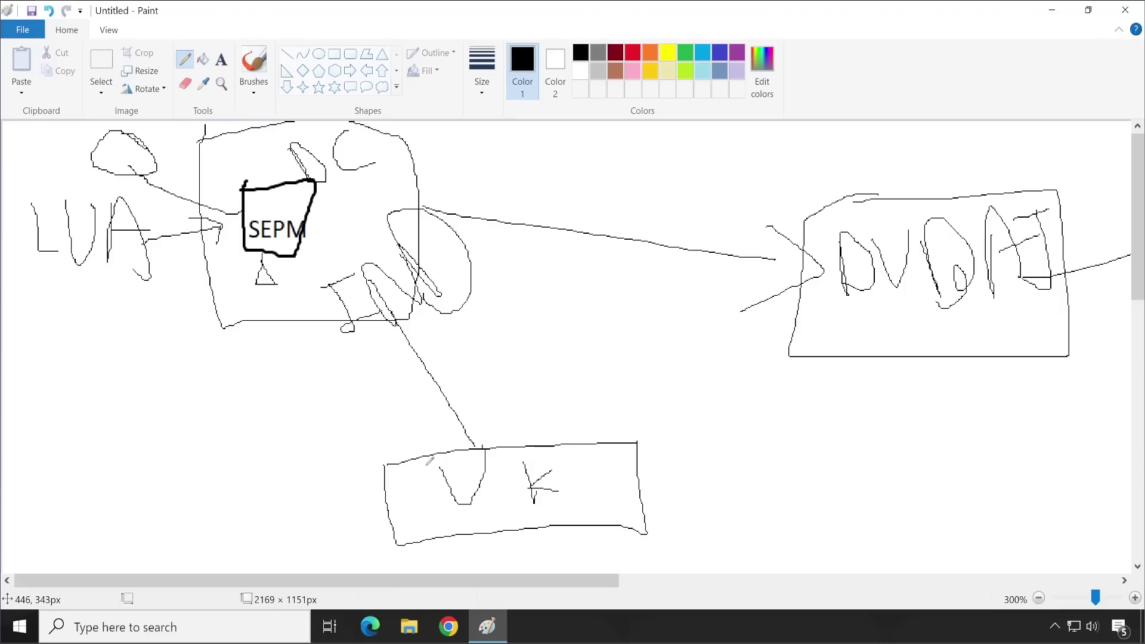
pyautogui.moveTo(645, 487)
pyautogui.mouseDown()
pyautogui.moveTo(812, 434)
pyautogui.moveTo(812, 393)
pyautogui.moveTo(813, 569)
pyautogui.moveTo(838, 447)
pyautogui.moveTo(823, 569)
pyautogui.mouseUp()
pyautogui.moveTo(848, 440); pyautogui.dragTo(870, 542)
pyautogui.moveTo(888, 432); pyautogui.dragTo(896, 532)
pyautogui.moveTo(778, 501); pyautogui.dragTo(923, 464)
pyautogui.moveTo(805, 533); pyautogui.dragTo(944, 495)
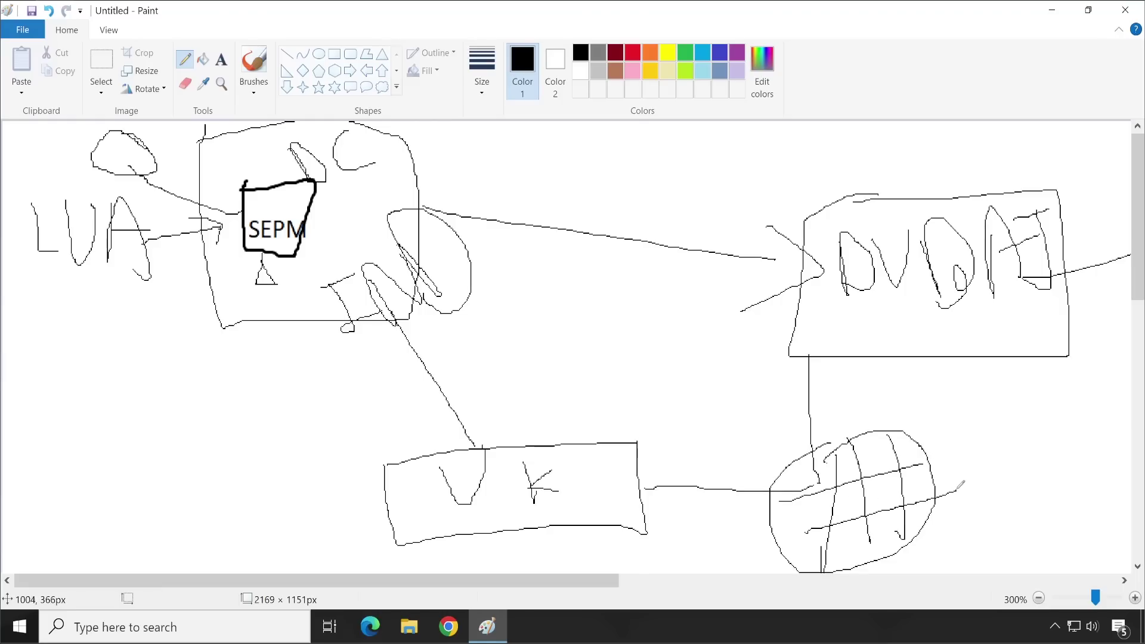
pyautogui.moveTo(755, 478)
pyautogui.mouseDown()
pyautogui.moveTo(884, 425)
pyautogui.moveTo(992, 489)
pyautogui.moveTo(735, 479)
pyautogui.moveTo(708, 518)
pyautogui.mouseUp()
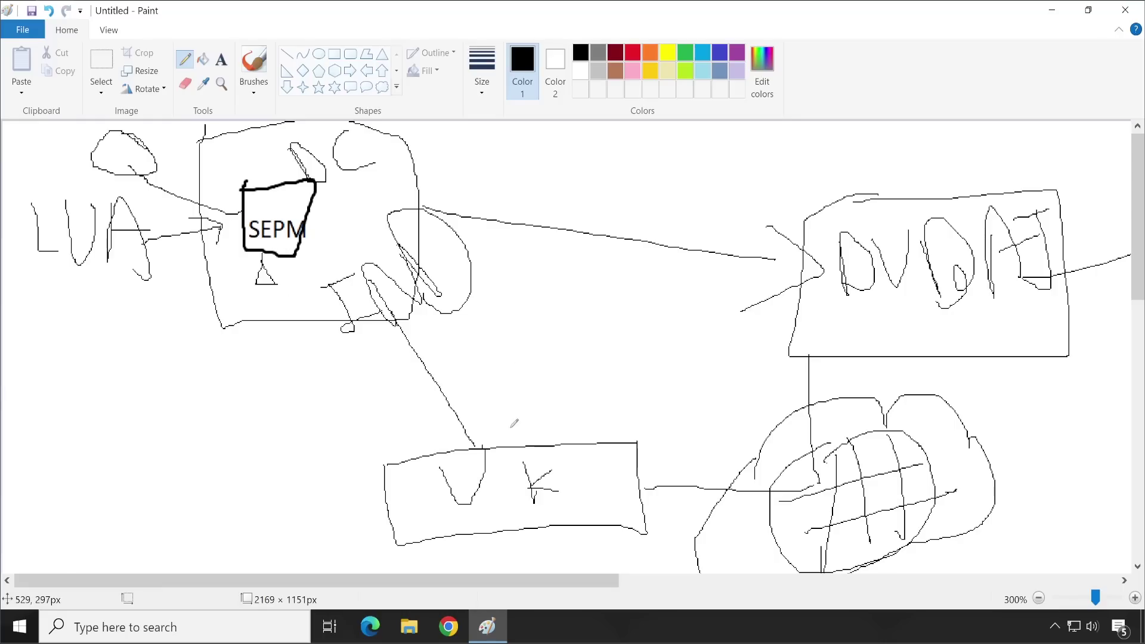
# Step: Handwrite 500 above the UK box and 1000 above the DUBAI box
pyautogui.moveTo(527, 403)
pyautogui.mouseDown()
pyautogui.moveTo(513, 411)
pyautogui.moveTo(535, 420)
pyautogui.moveTo(506, 440)
pyautogui.moveTo(543, 434)
pyautogui.mouseUp()
pyautogui.moveTo(586, 387); pyautogui.dragTo(585, 430)
pyautogui.moveTo(586, 387)
pyautogui.mouseDown()
pyautogui.moveTo(587, 429)
pyautogui.moveTo(584, 386)
pyautogui.mouseUp()
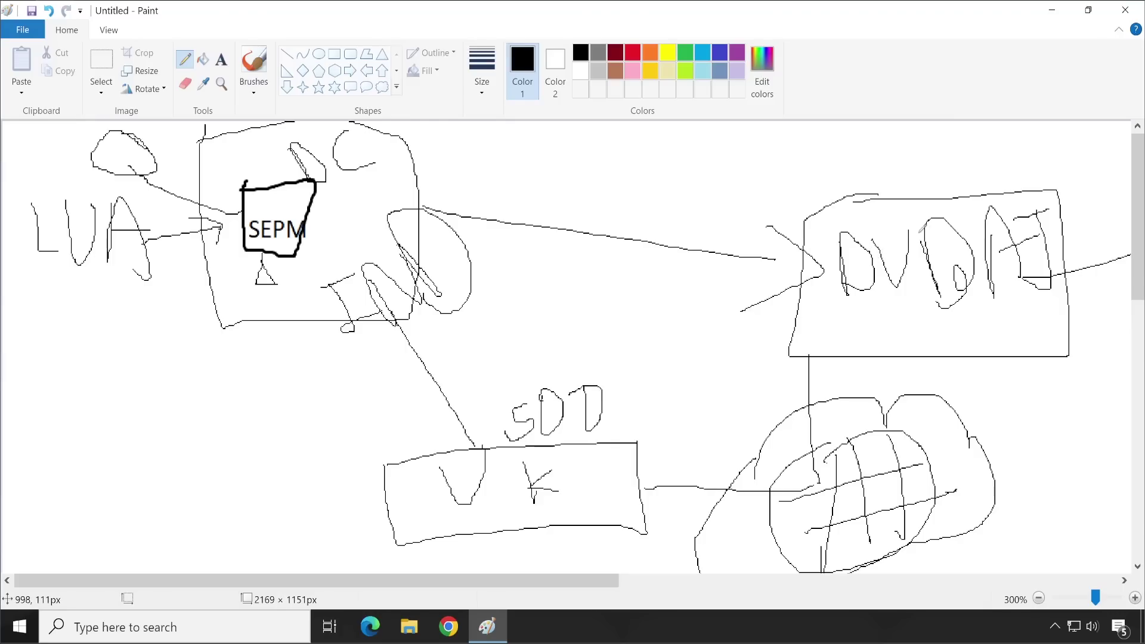
pyautogui.moveTo(911, 158)
pyautogui.mouseDown()
pyautogui.moveTo(946, 154)
pyautogui.moveTo(995, 179)
pyautogui.moveTo(994, 160)
pyautogui.moveTo(1030, 180)
pyautogui.moveTo(1018, 156)
pyautogui.mouseUp()
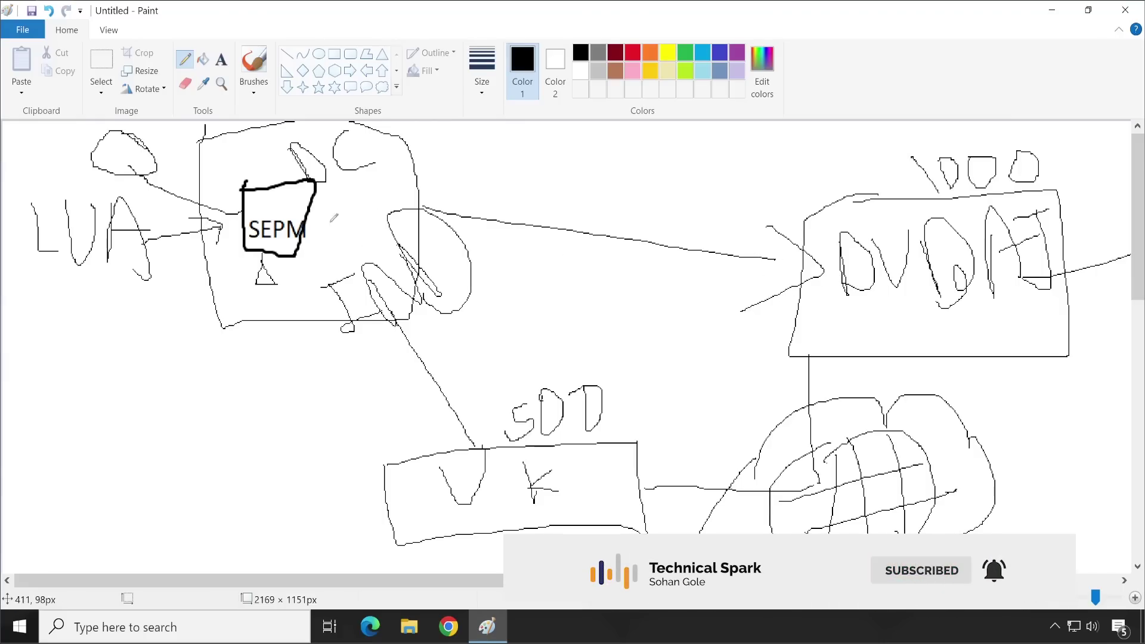
# Step: Draw an arrow back to the IND frame and a small node with several lines inside the DUBAI box
pyautogui.moveTo(615, 251)
pyautogui.mouseDown()
pyautogui.moveTo(435, 251)
pyautogui.moveTo(423, 267)
pyautogui.mouseUp()
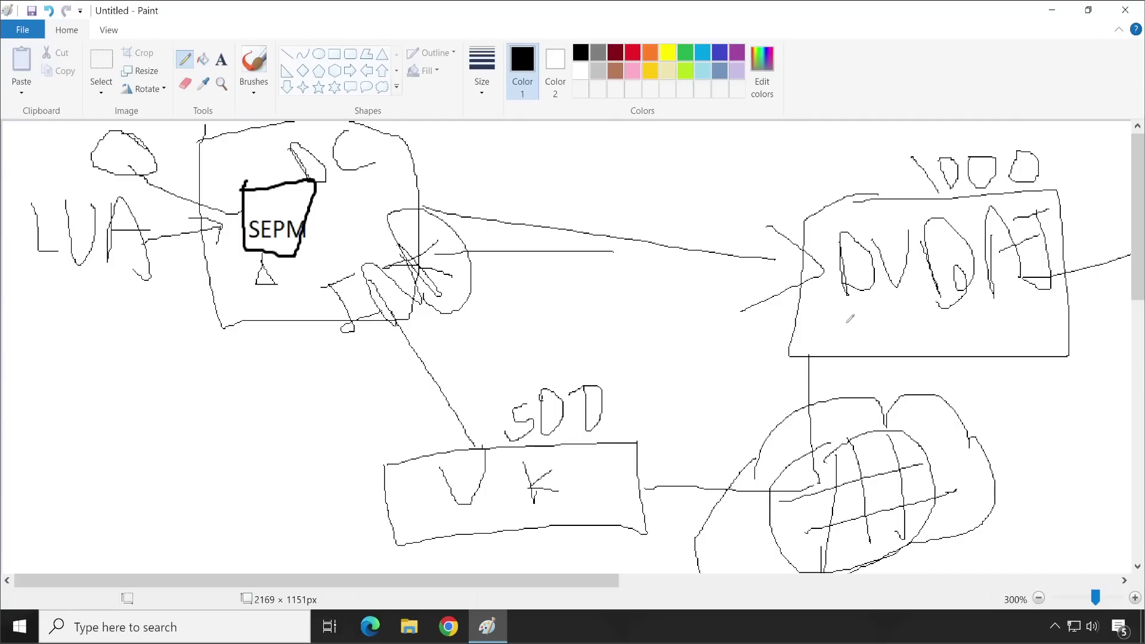
pyautogui.moveTo(848, 317); pyautogui.dragTo(961, 324)
pyautogui.moveTo(869, 316); pyautogui.dragTo(944, 302)
pyautogui.moveTo(853, 333); pyautogui.dragTo(1041, 325)
pyautogui.moveTo(868, 321); pyautogui.dragTo(1020, 302)
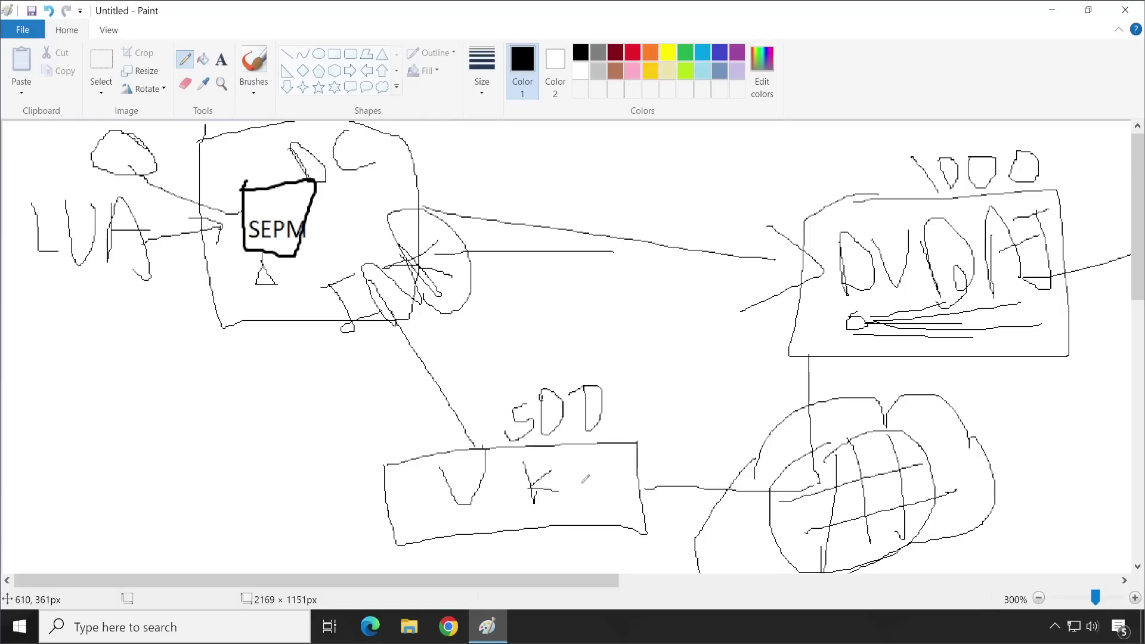
# Step: Draw a circled node in the UK box with an arrow to it, and an arrow from UK back to SEPM
pyautogui.moveTo(599, 482)
pyautogui.mouseDown()
pyautogui.moveTo(621, 462)
pyautogui.moveTo(591, 496)
pyautogui.mouseUp()
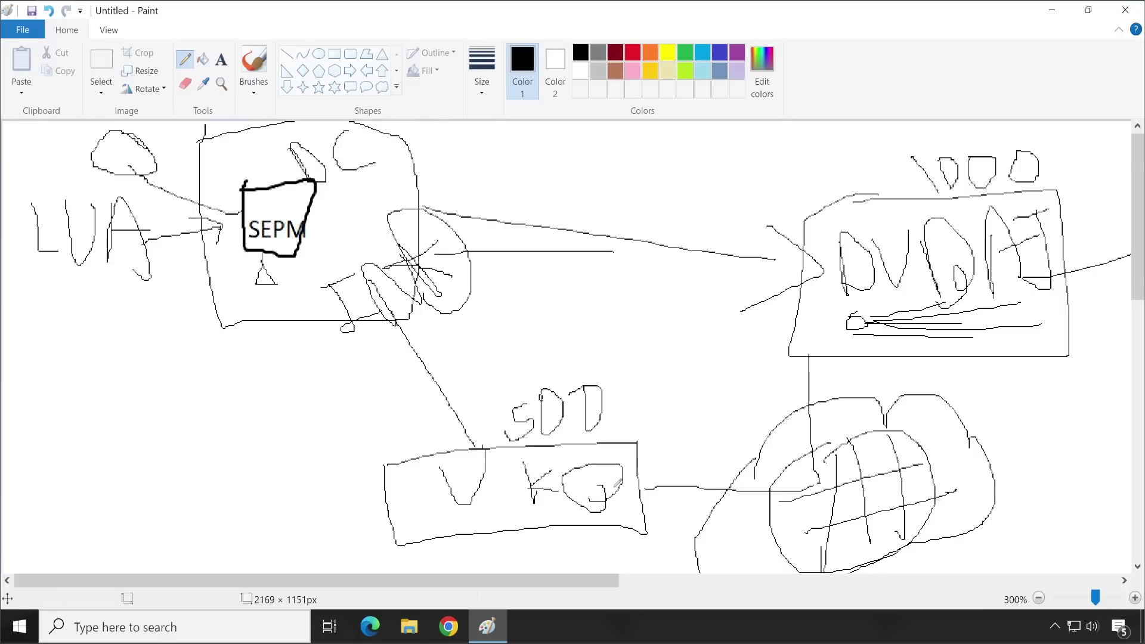
pyautogui.moveTo(468, 484)
pyautogui.mouseDown()
pyautogui.moveTo(559, 492)
pyautogui.moveTo(547, 505)
pyautogui.mouseUp()
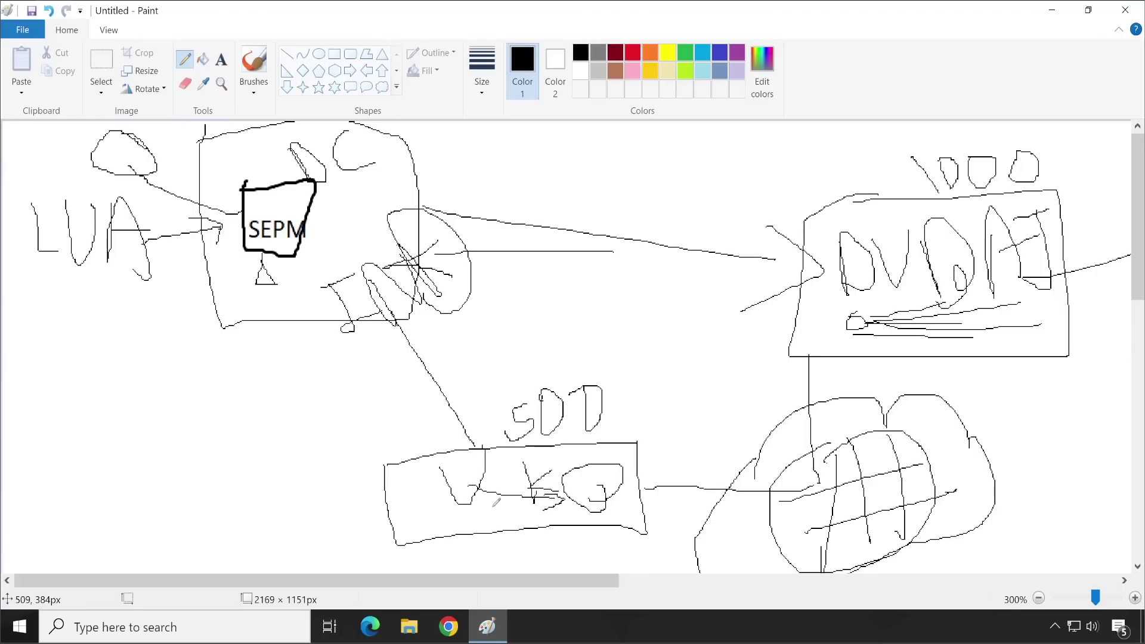
pyautogui.moveTo(488, 460)
pyautogui.mouseDown()
pyautogui.moveTo(405, 305)
pyautogui.moveTo(315, 258)
pyautogui.moveTo(298, 263)
pyautogui.moveTo(319, 260)
pyautogui.mouseUp()
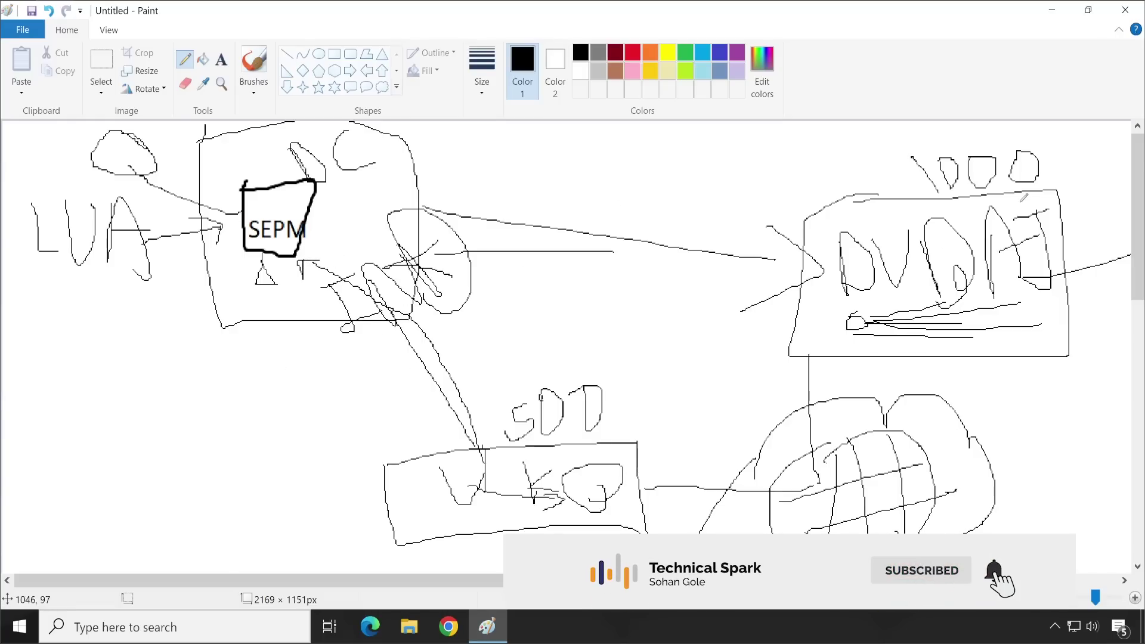
# Step: Close the Paint drawing without saving it
pyautogui.click(1129, 8)
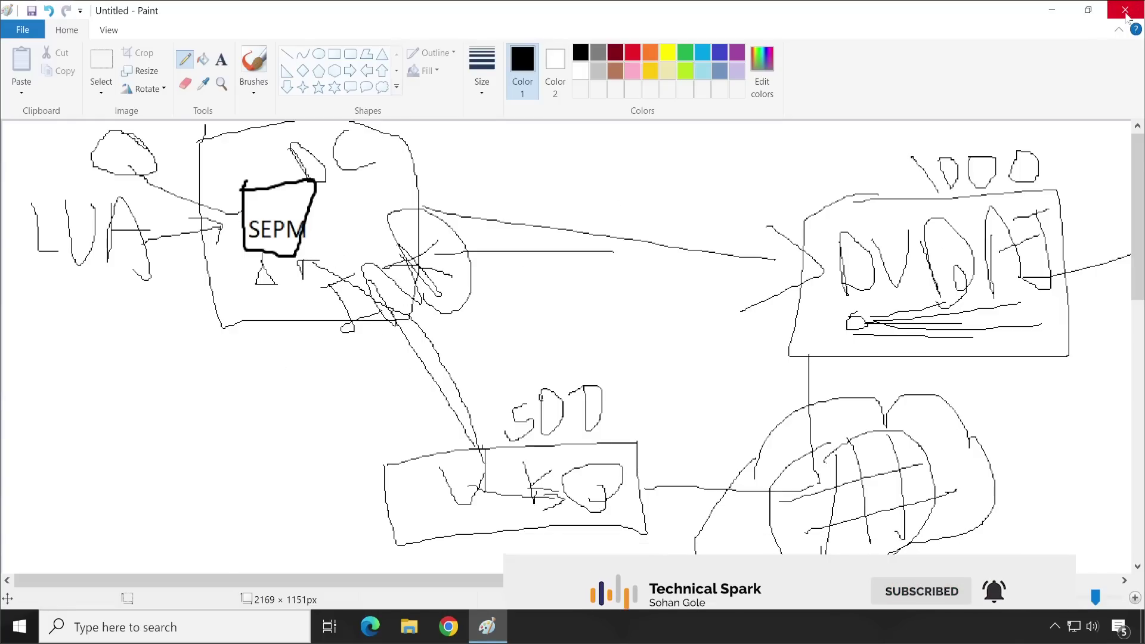
pyautogui.click(601, 317)
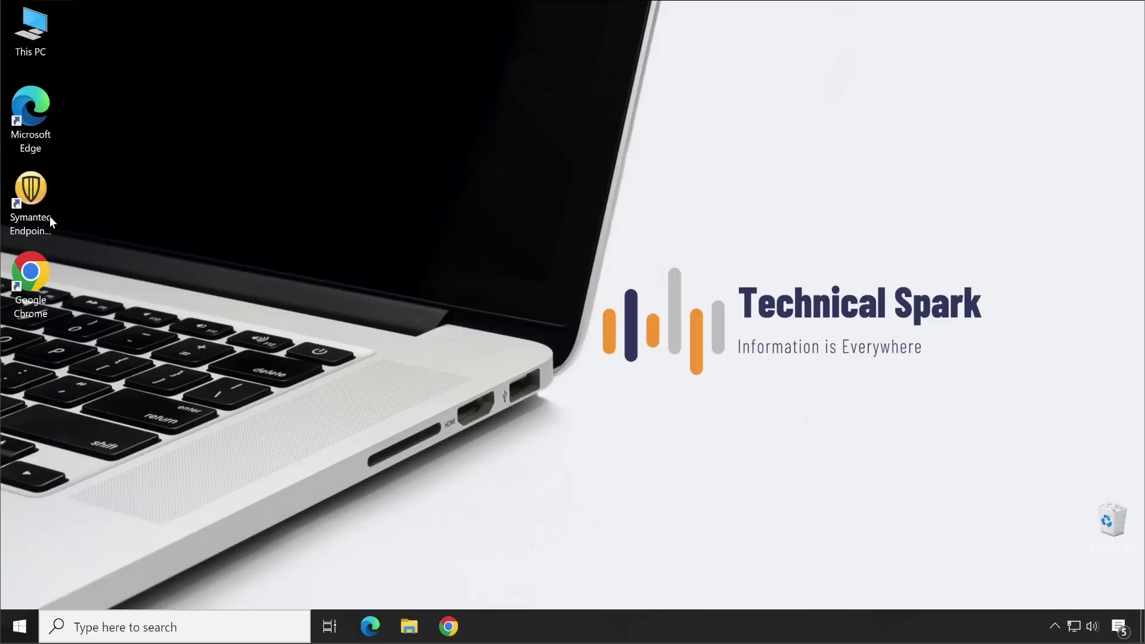
# Step: Launch Symantec Endpoint Protection Manager and log on with the administrator user name and account password
pyautogui.click(49, 215)
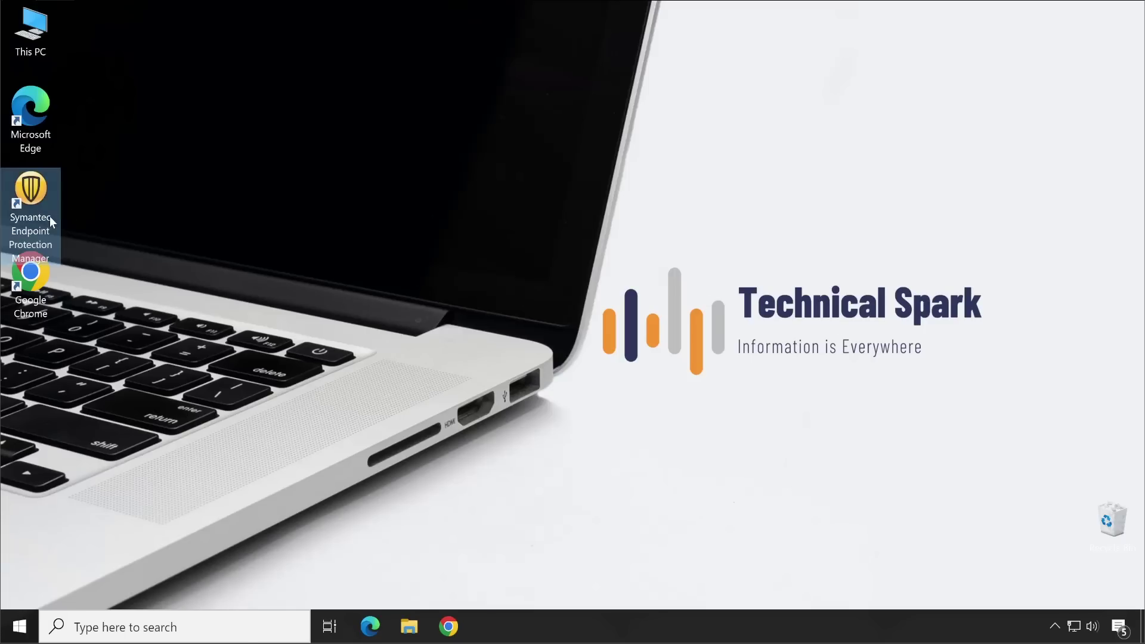
pyautogui.rightClick(84, 225)
pyautogui.click(116, 229)
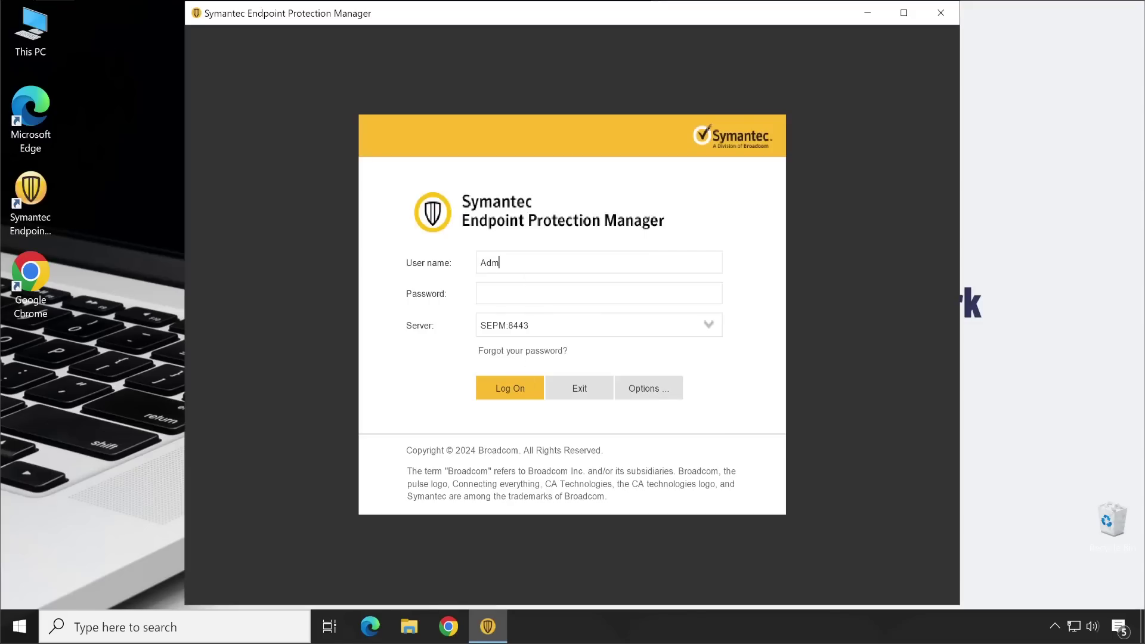
pyautogui.hotkey('ctrl', 'v')
pyautogui.press('Return')
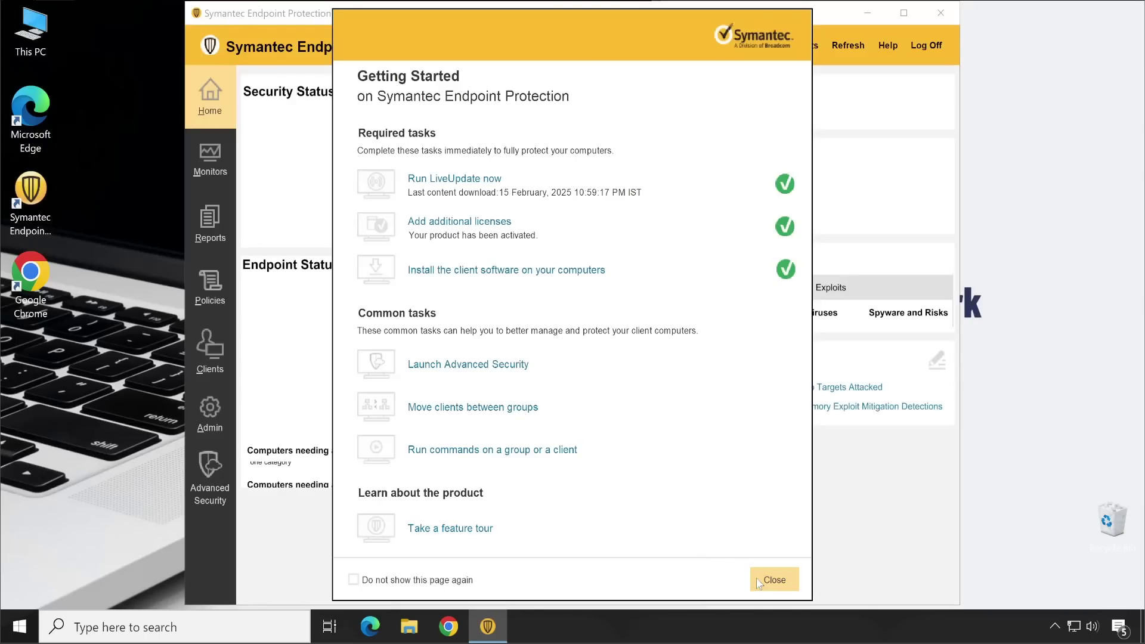
# Step: Dismiss the Getting Started page and expand the India, Technical Spark and Servers client groups
pyautogui.click(769, 579)
pyautogui.click(208, 359)
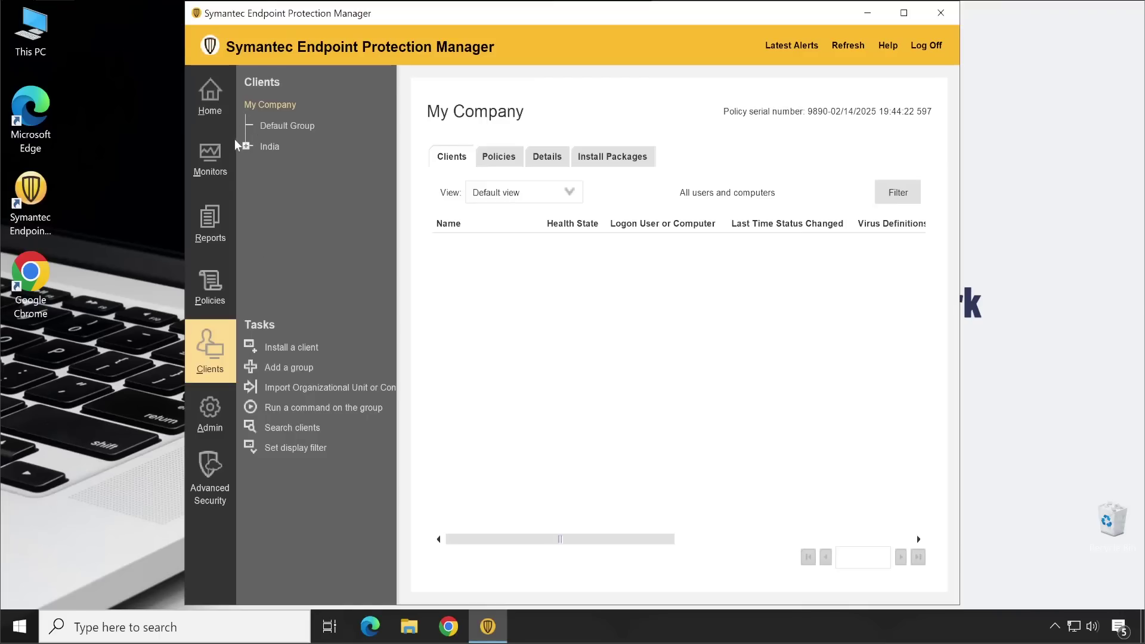
pyautogui.click(247, 146)
pyautogui.click(261, 167)
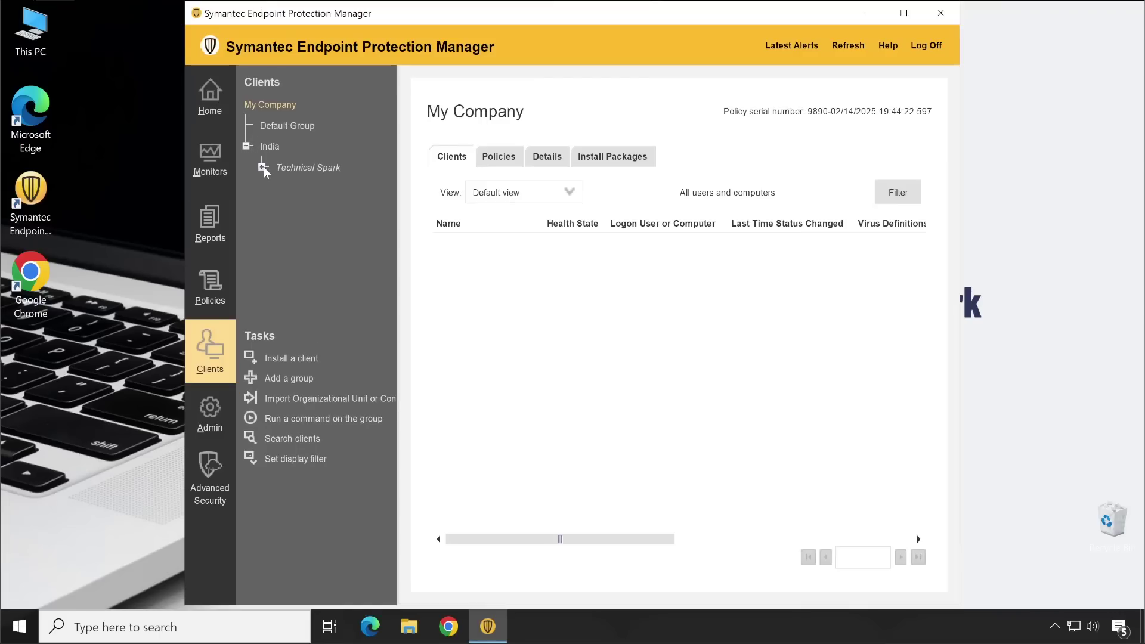
pyautogui.click(303, 190)
pyautogui.click(278, 188)
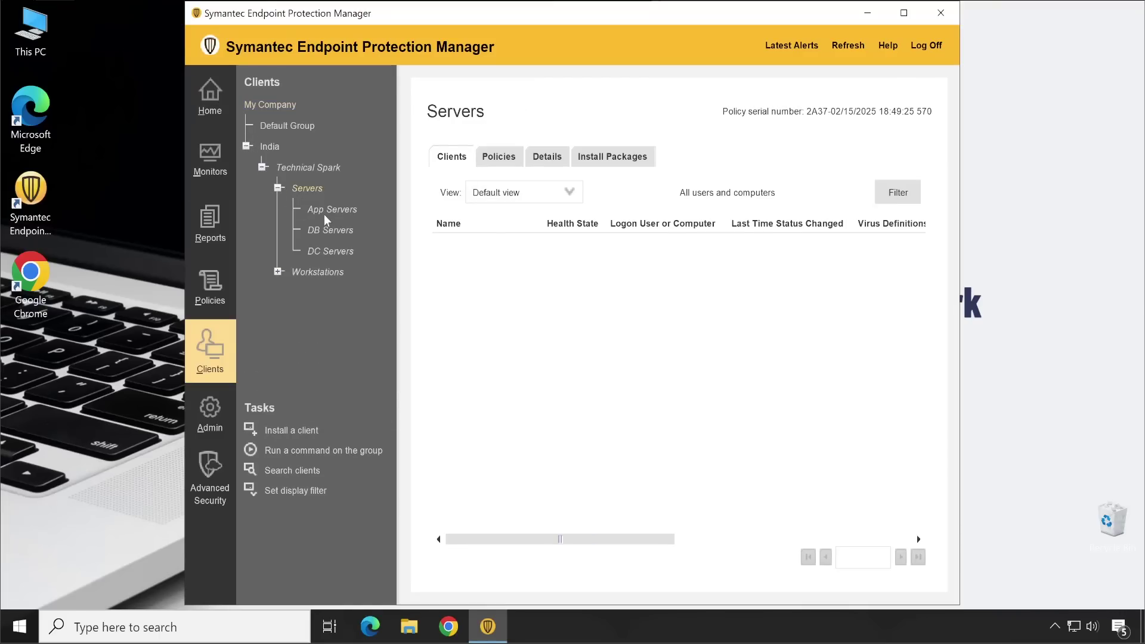
# Step: Review the policies and inheritance settings of the Technical Spark, Servers, App Servers, DB Servers and DC Servers groups
pyautogui.click(312, 170)
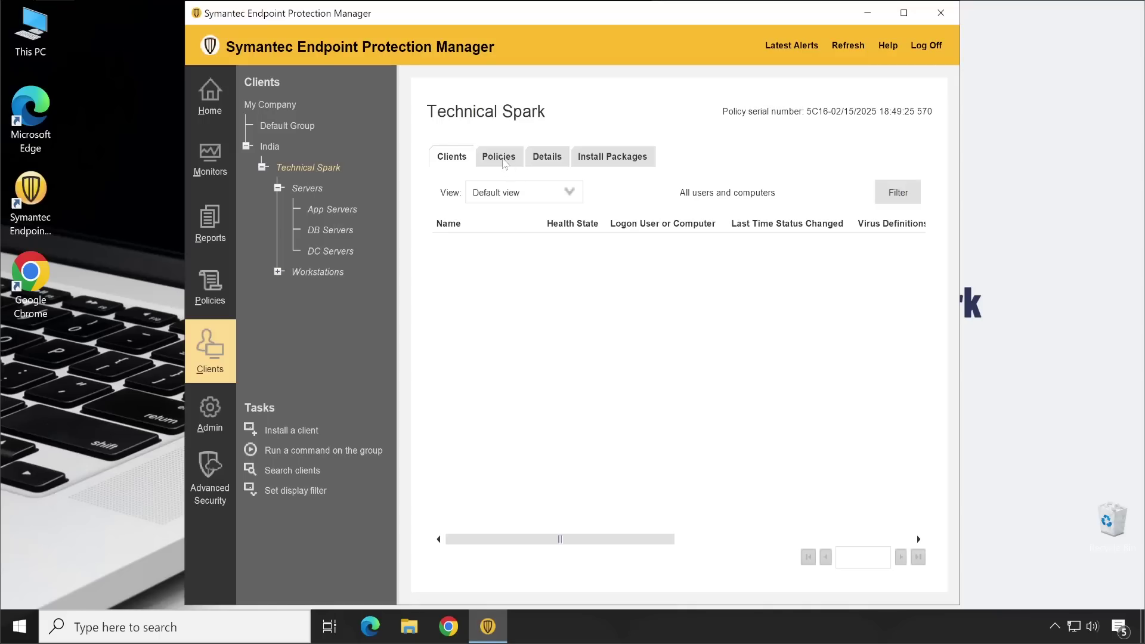
pyautogui.click(499, 157)
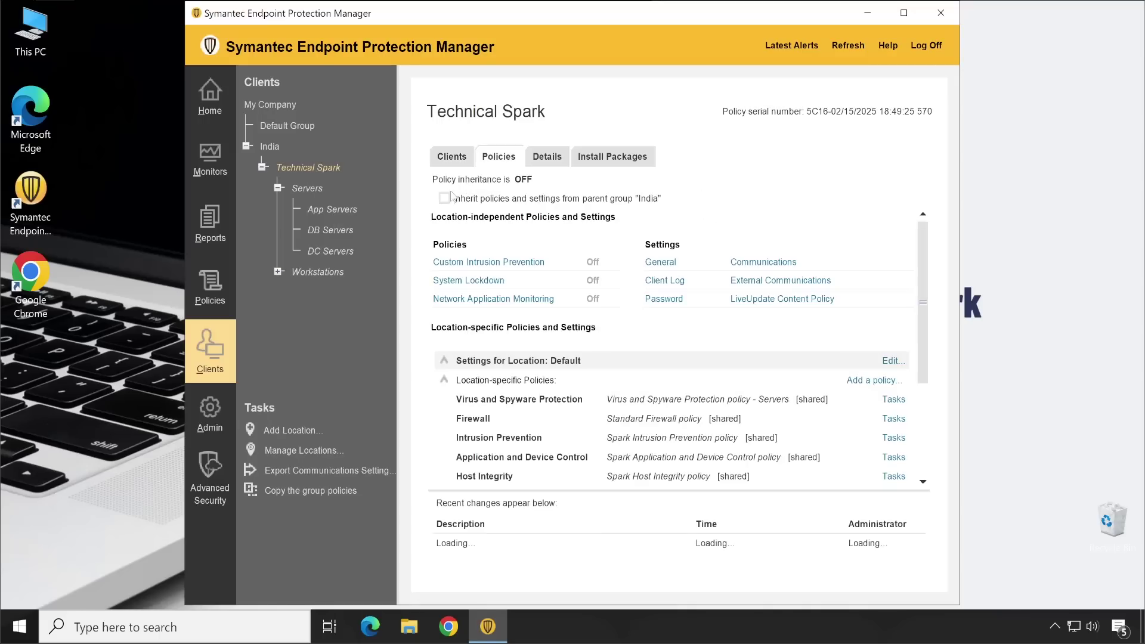
pyautogui.click(317, 188)
pyautogui.click(341, 211)
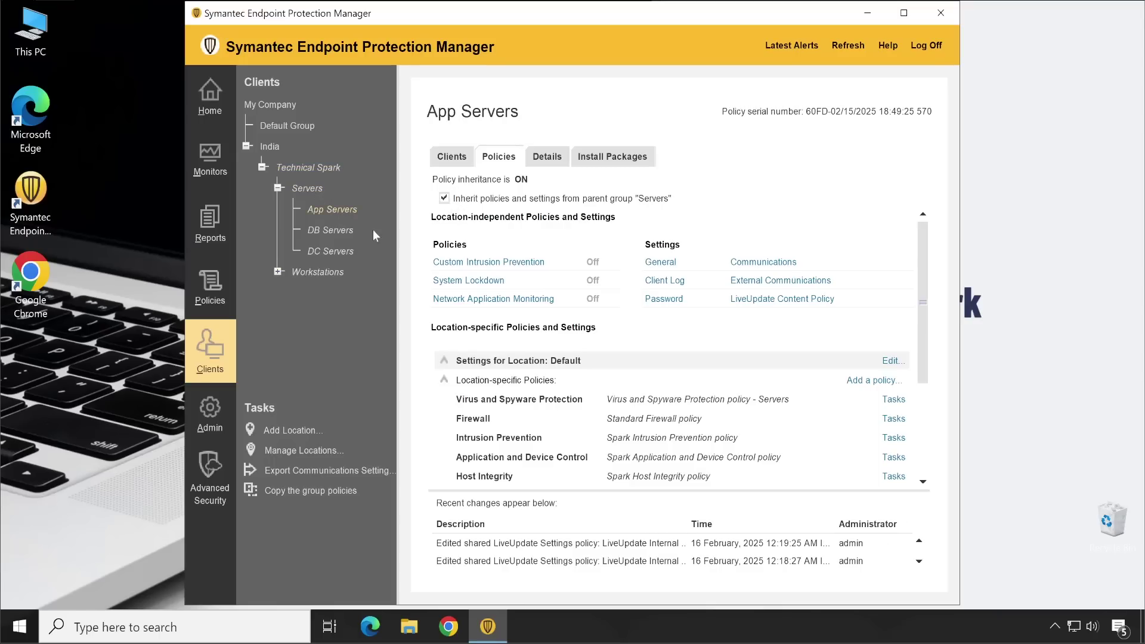
pyautogui.click(342, 230)
pyautogui.click(346, 249)
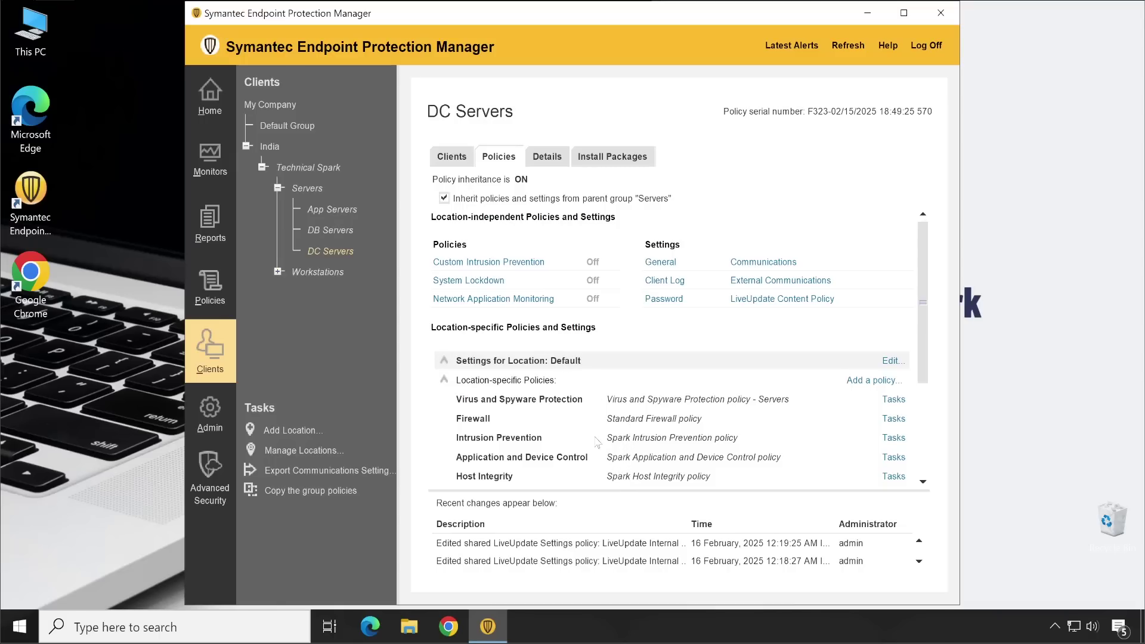
# Step: Show the DC Servers clients in the Network information view and examine the IP address column
pyautogui.click(467, 166)
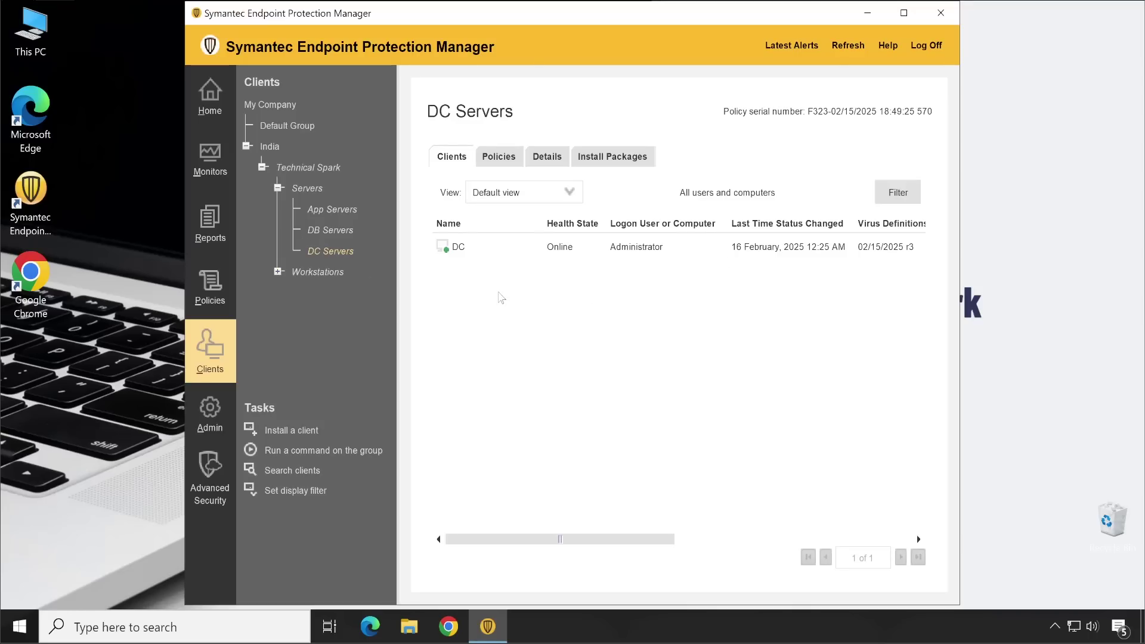
pyautogui.moveTo(621, 539); pyautogui.dragTo(539, 282)
pyautogui.click(548, 201)
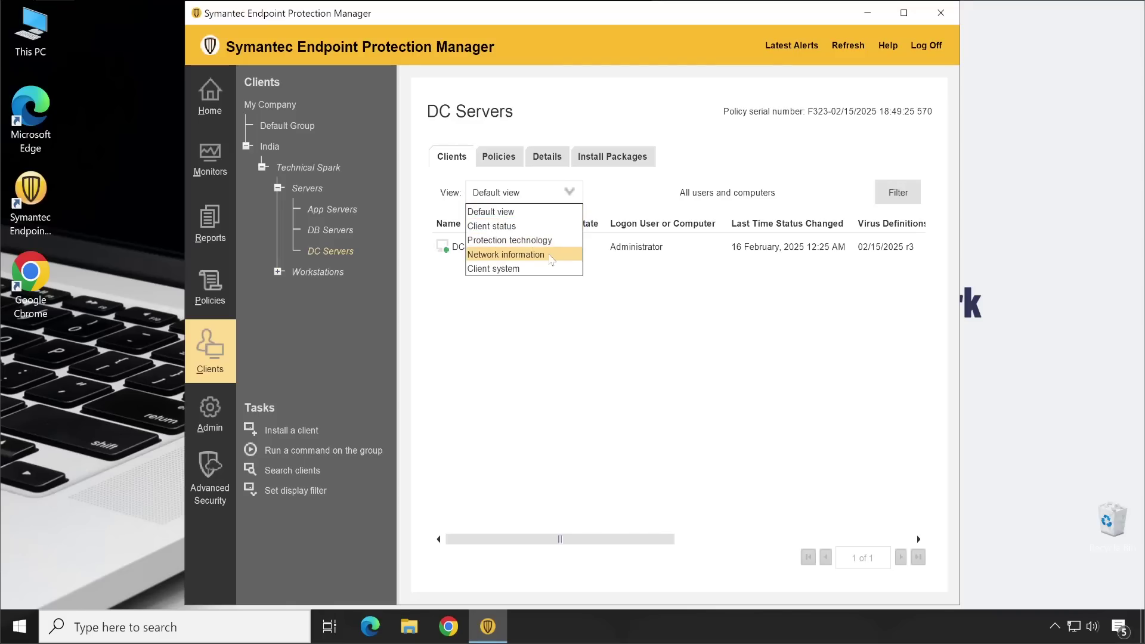
pyautogui.click(550, 256)
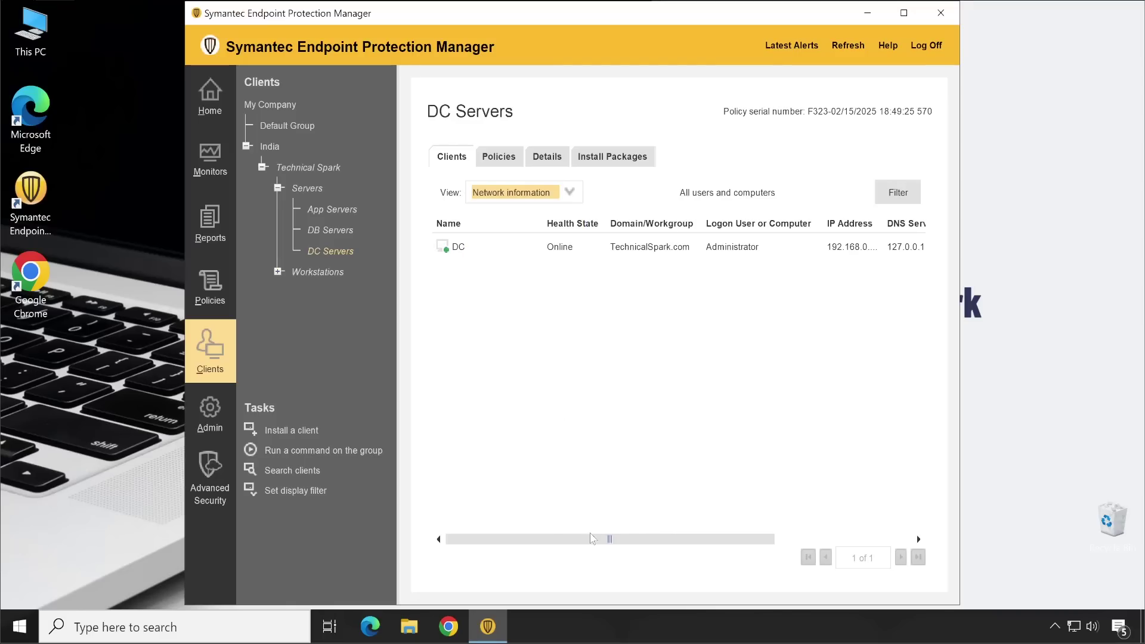
pyautogui.moveTo(592, 538); pyautogui.dragTo(639, 535)
pyautogui.moveTo(811, 224); pyautogui.dragTo(824, 224)
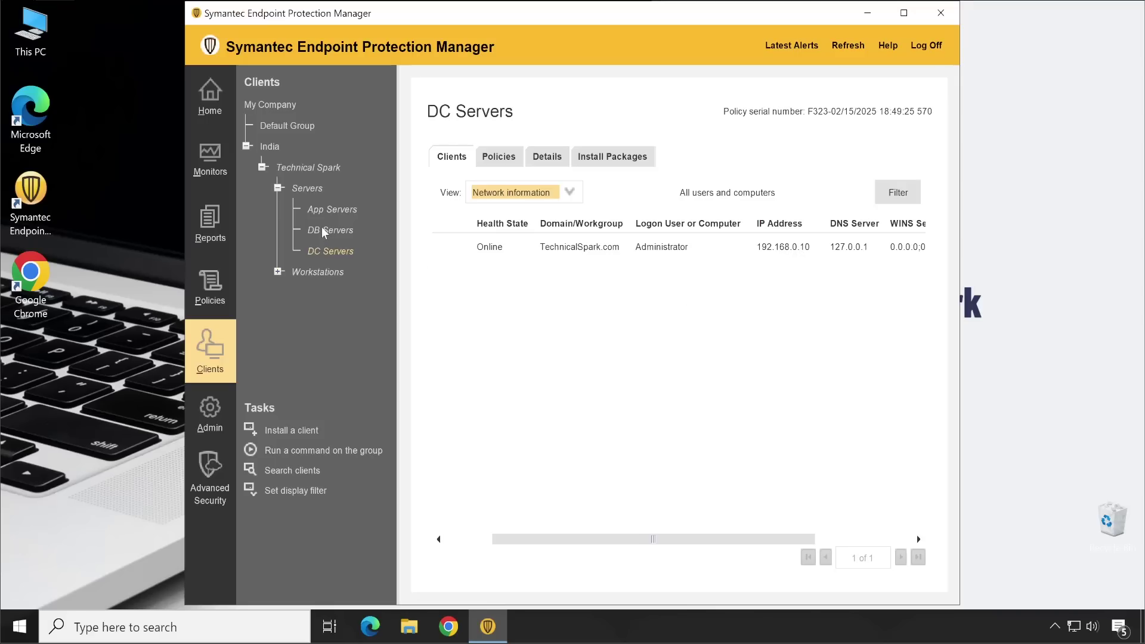
# Step: Check the client network information of the App Servers group, and return to the DC Servers client list
pyautogui.click(324, 211)
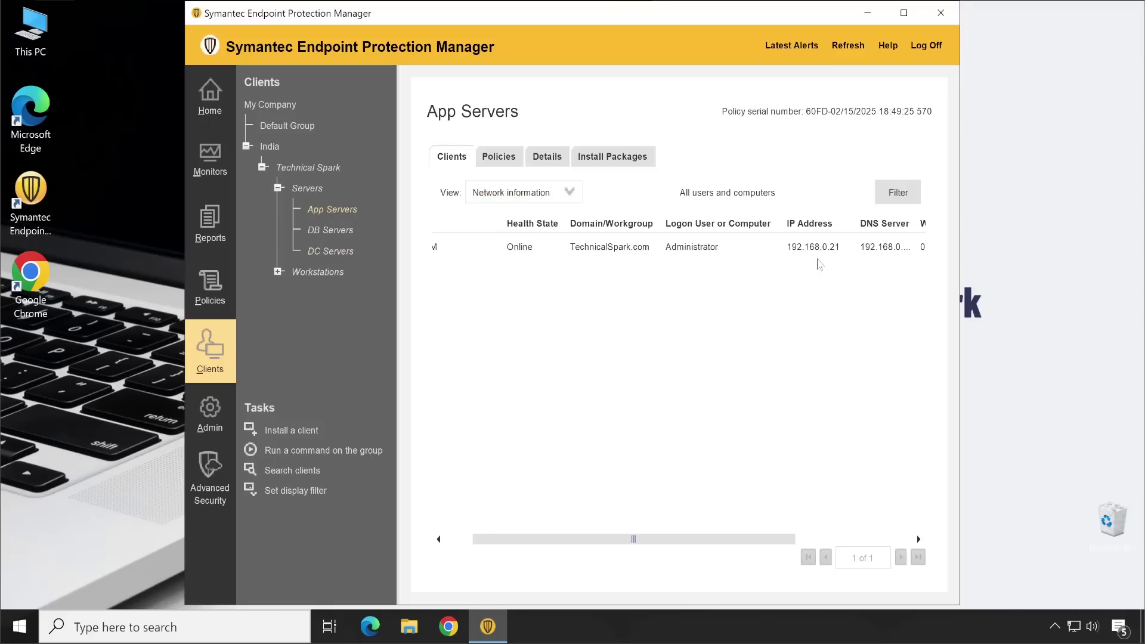
pyautogui.click(340, 253)
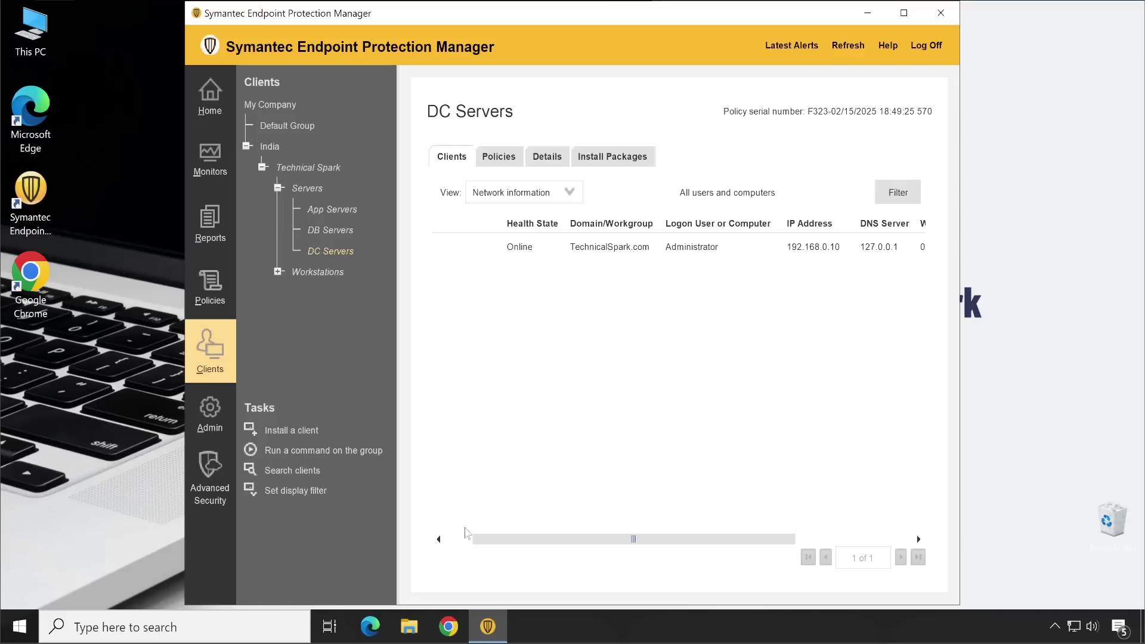
pyautogui.click(467, 539)
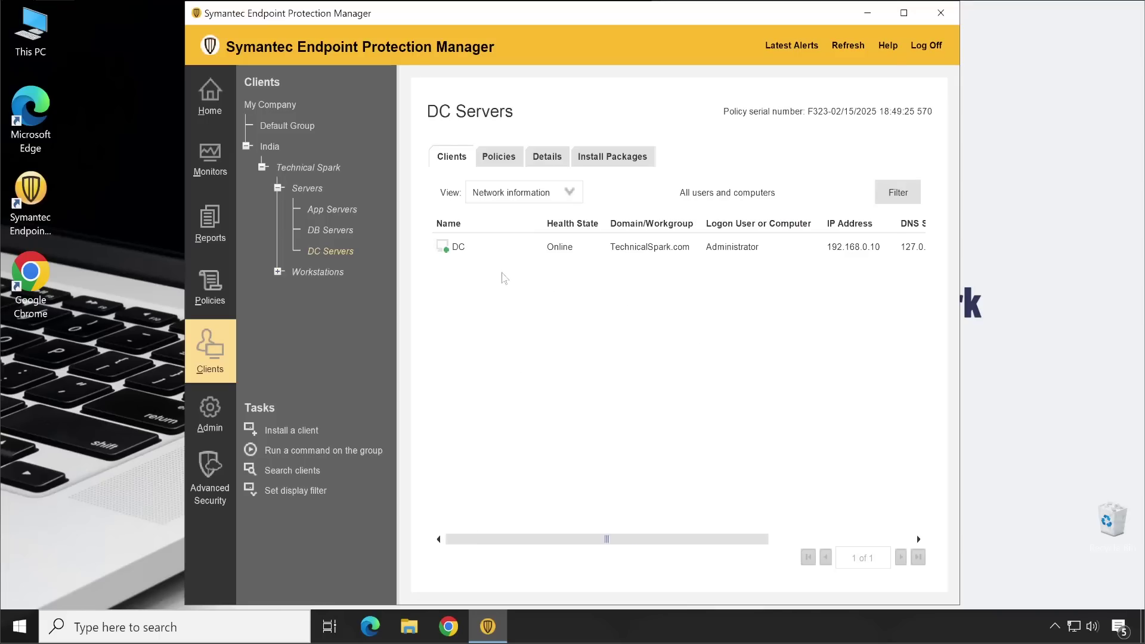
# Step: Turn off inheritance of policies and settings from the parent Servers group for the DC Servers group
pyautogui.click(487, 253)
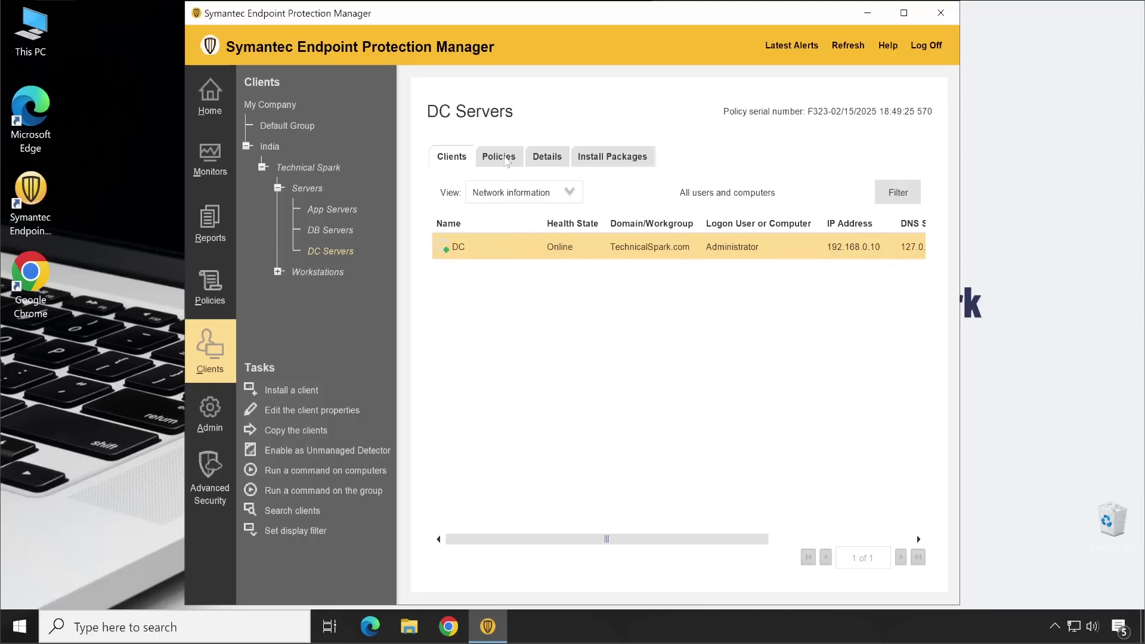
pyautogui.click(505, 160)
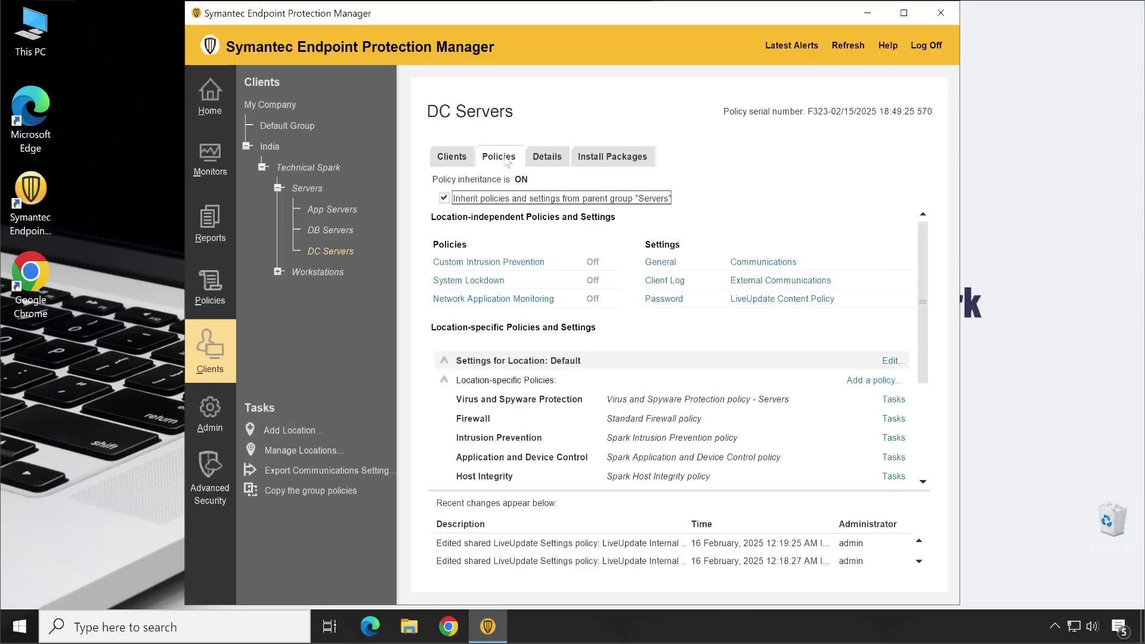
pyautogui.click(444, 199)
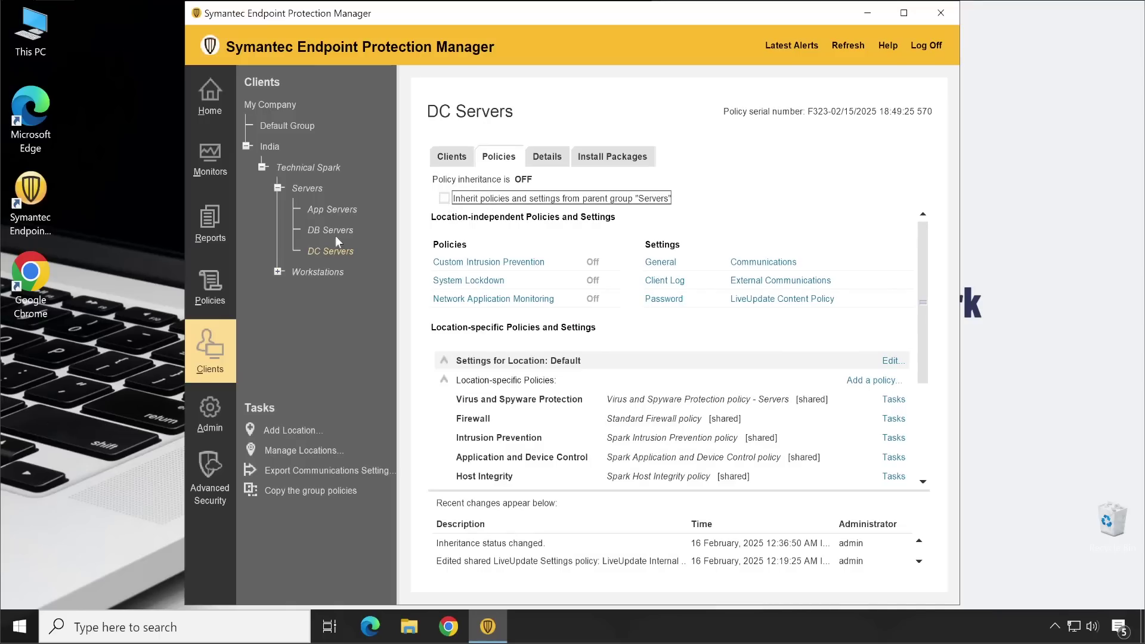
# Step: Create a non-shared copy of the DC Servers group's LiveUpdate Internal policy and show its Windows server settings
pyautogui.scroll(-3, 739, 429)
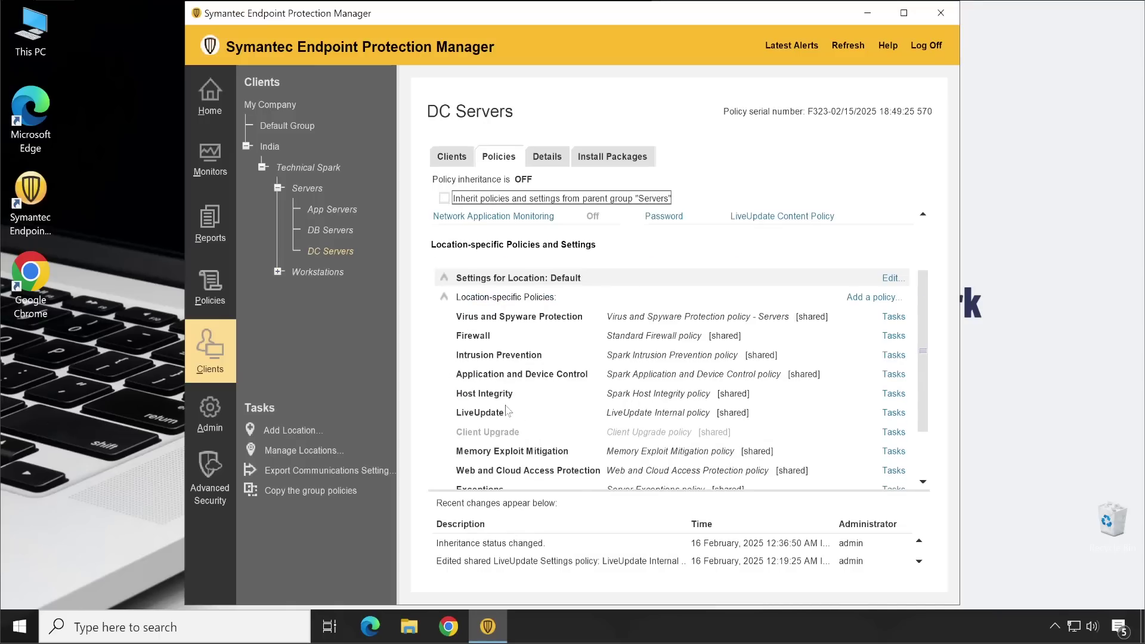
pyautogui.click(654, 417)
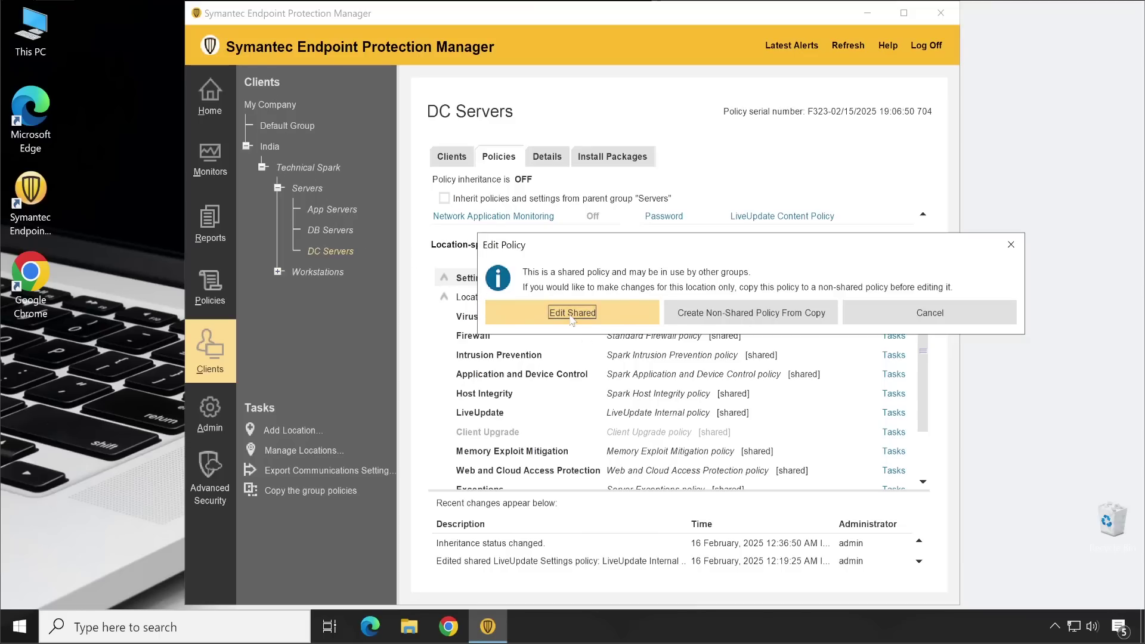
pyautogui.click(744, 313)
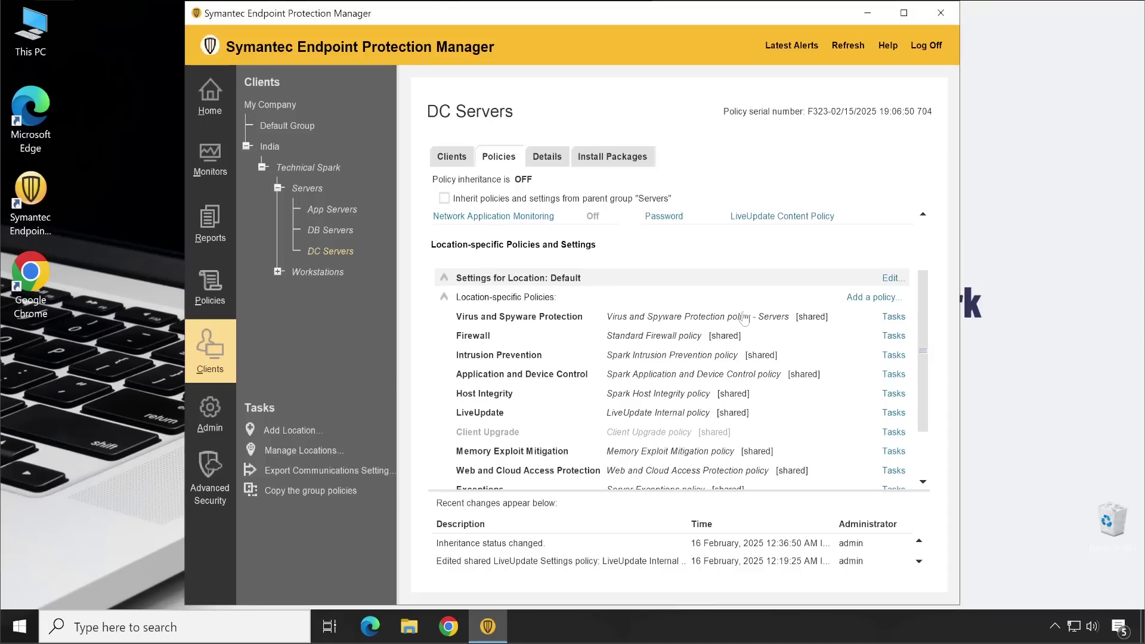
pyautogui.click(257, 113)
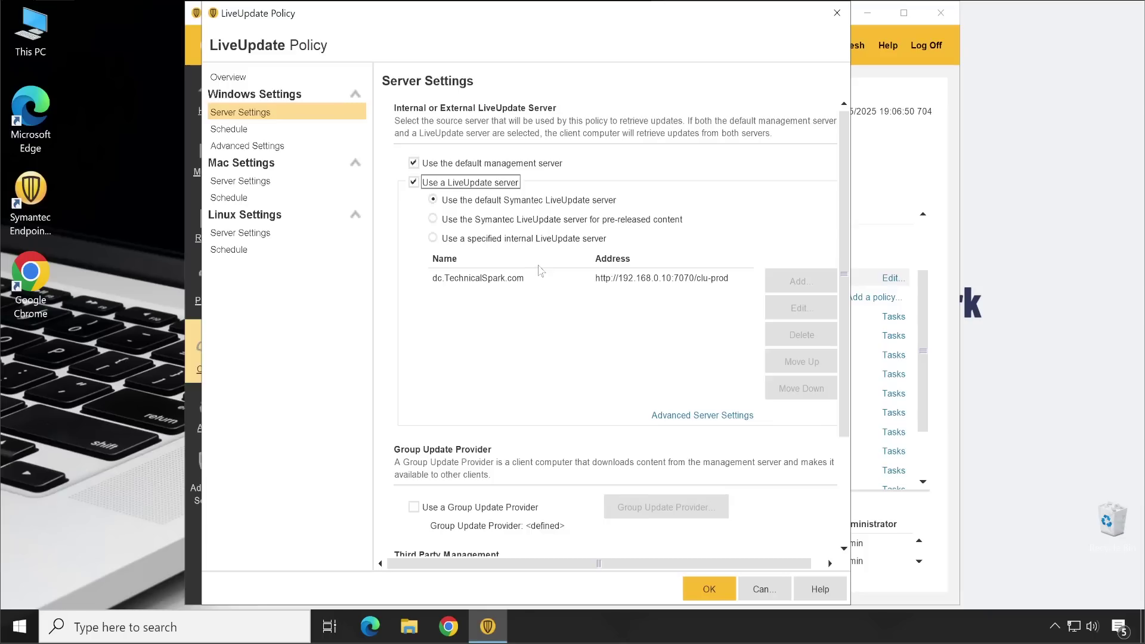
# Step: Enable the use of a Group Update Provider in the LiveUpdate policy and open the provider's configuration
pyautogui.scroll(-1, 458, 460)
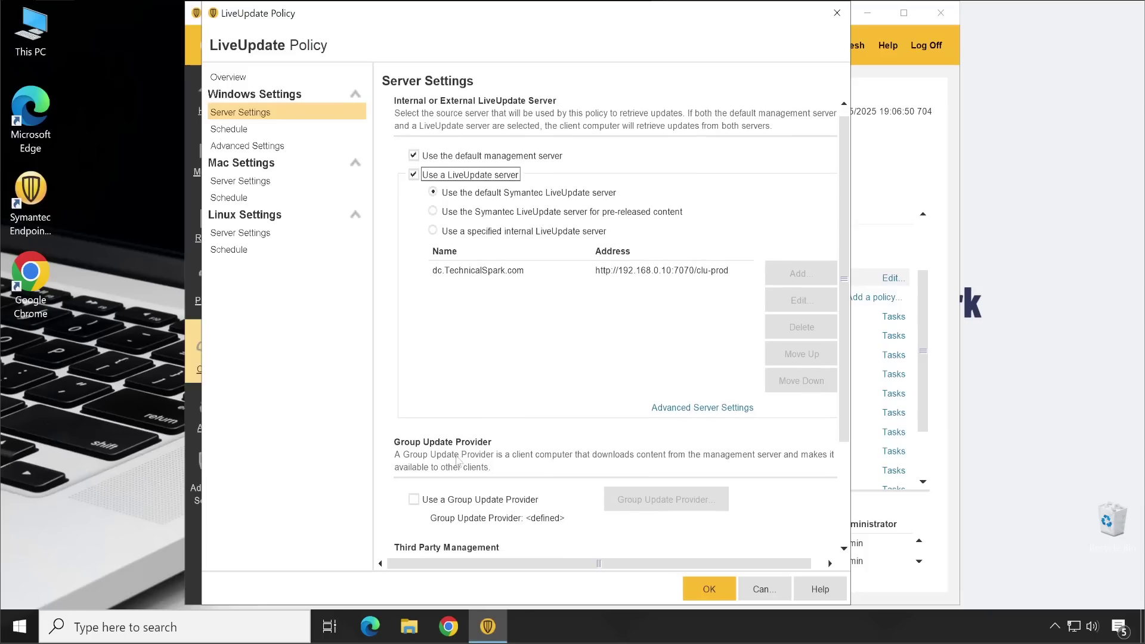
pyautogui.click(413, 497)
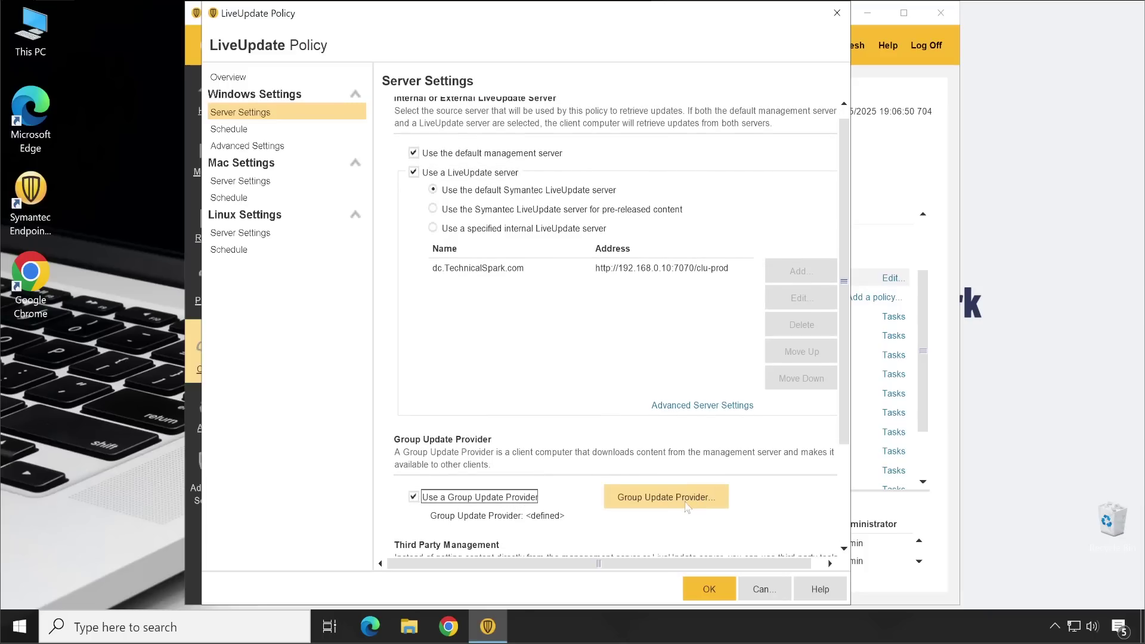
pyautogui.click(686, 504)
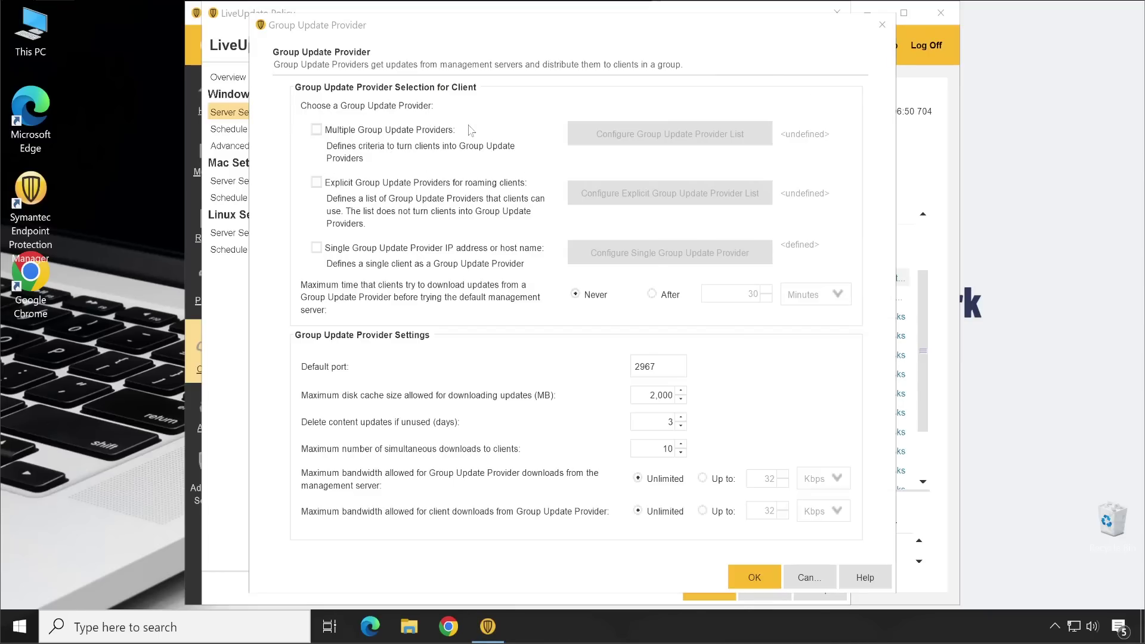
# Step: Enable Multiple Group Update Providers, examine the IP address or host name criteria for a provider rule, and cancel without adding one
pyautogui.click(426, 136)
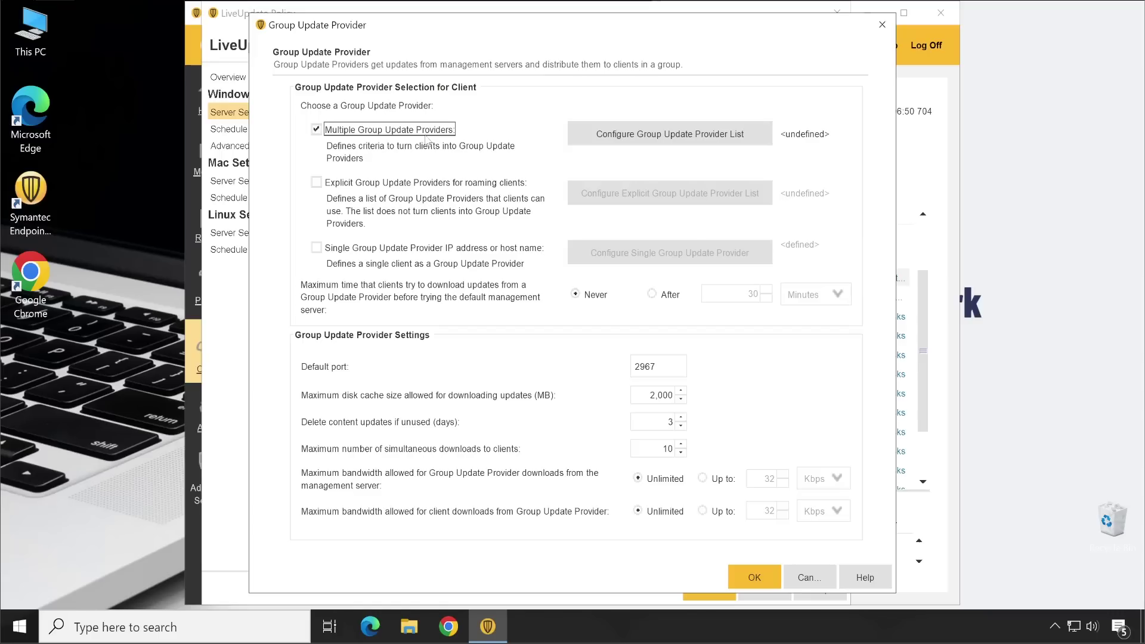
pyautogui.click(682, 137)
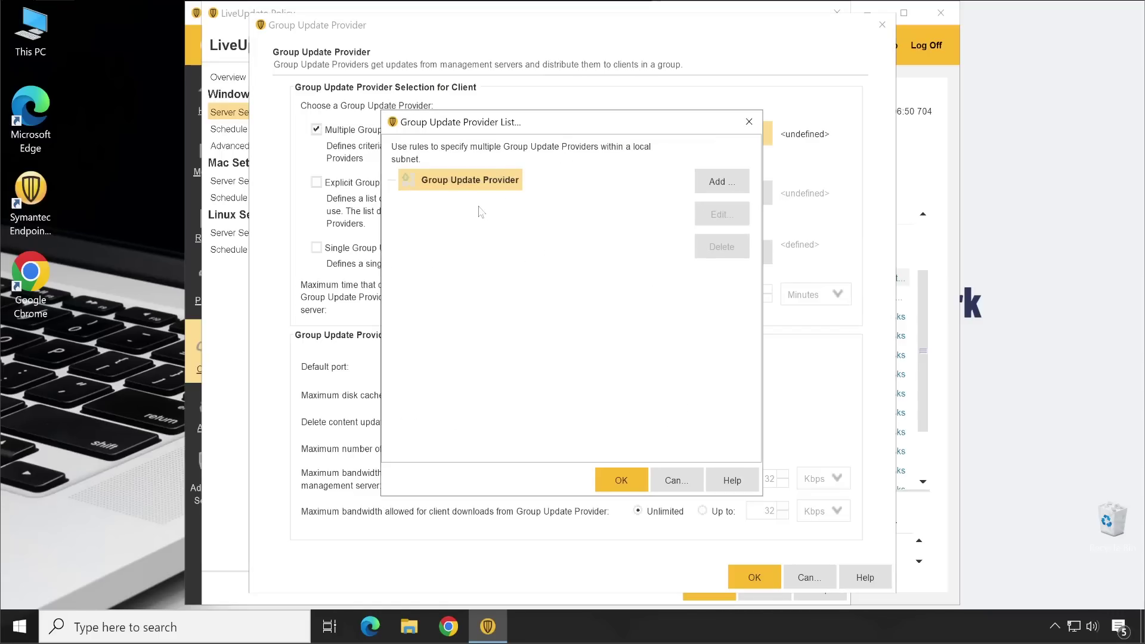
pyautogui.click(712, 190)
pyautogui.click(508, 365)
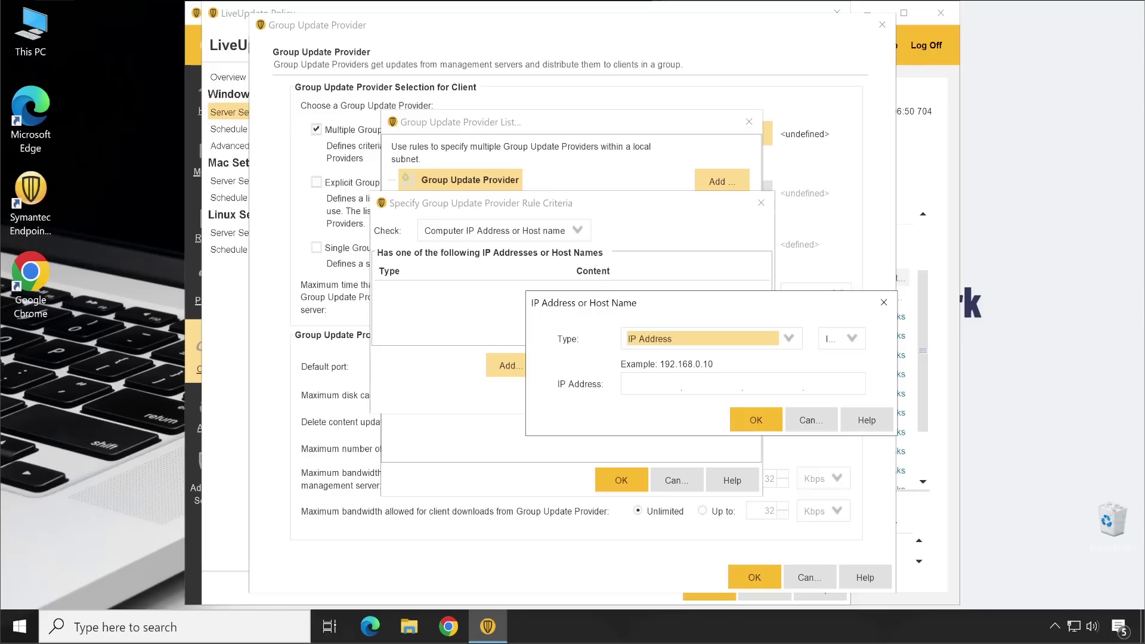
pyautogui.click(650, 383)
pyautogui.click(710, 342)
pyautogui.click(638, 421)
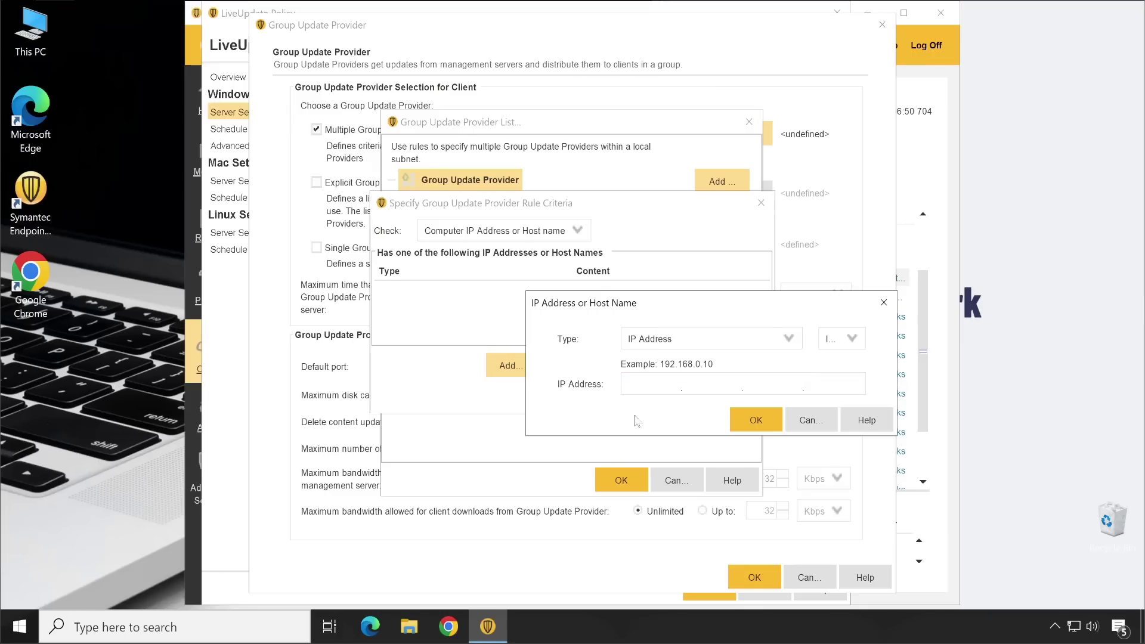
pyautogui.click(812, 419)
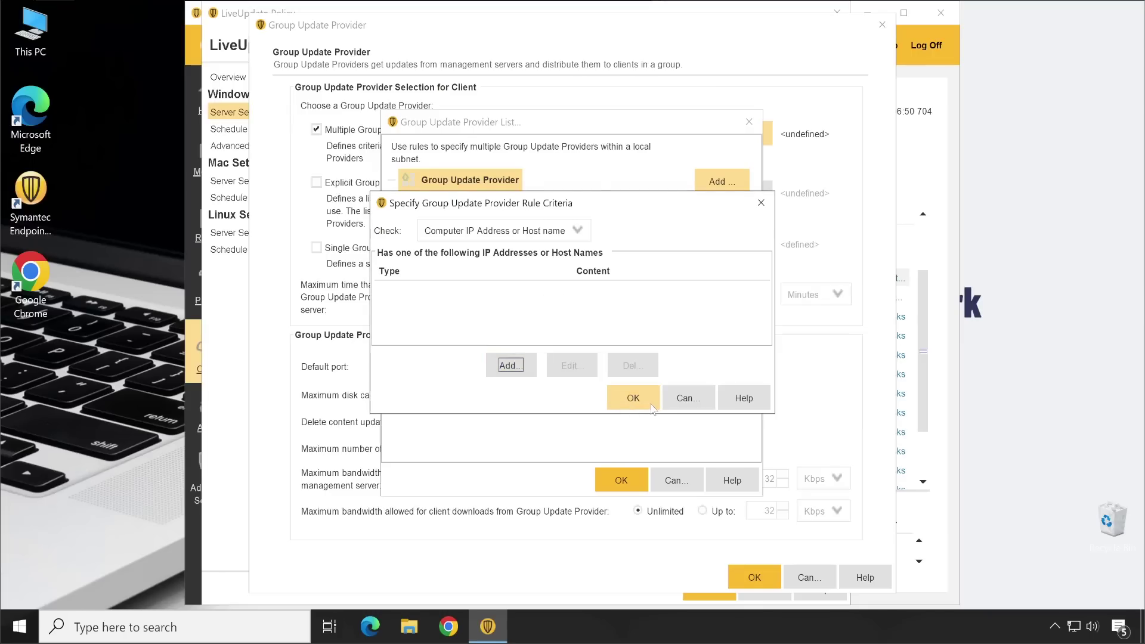
pyautogui.click(681, 401)
pyautogui.click(675, 480)
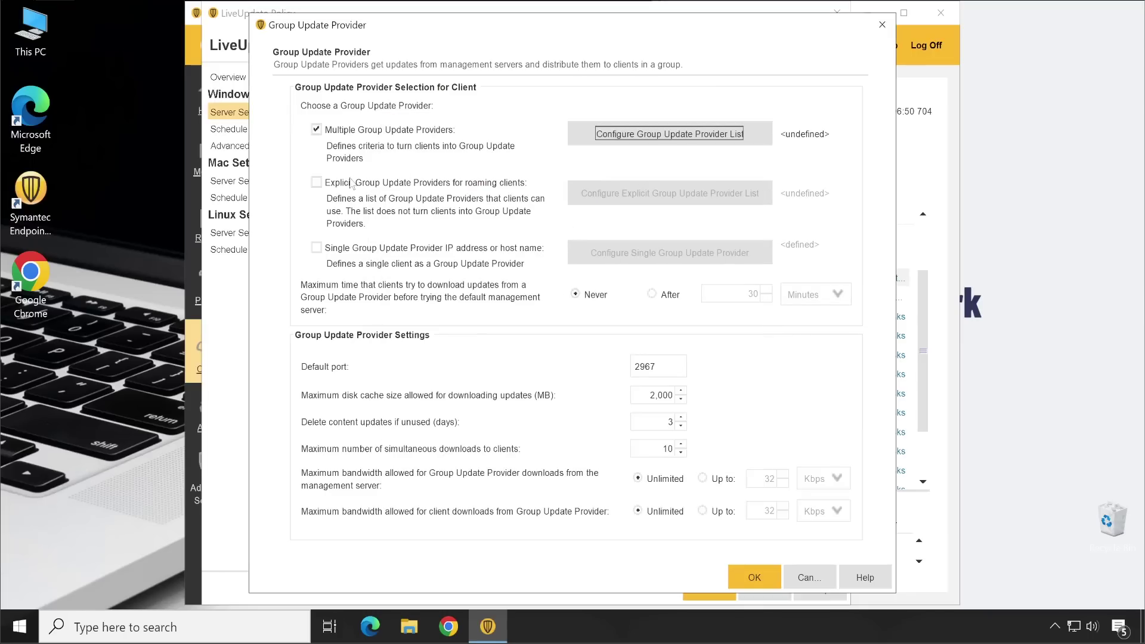
# Step: Try Explicit Group Update Providers for roaming clients instead of multiple providers, examine the subnet, IP address and port fields, and disable the option
pyautogui.click(354, 186)
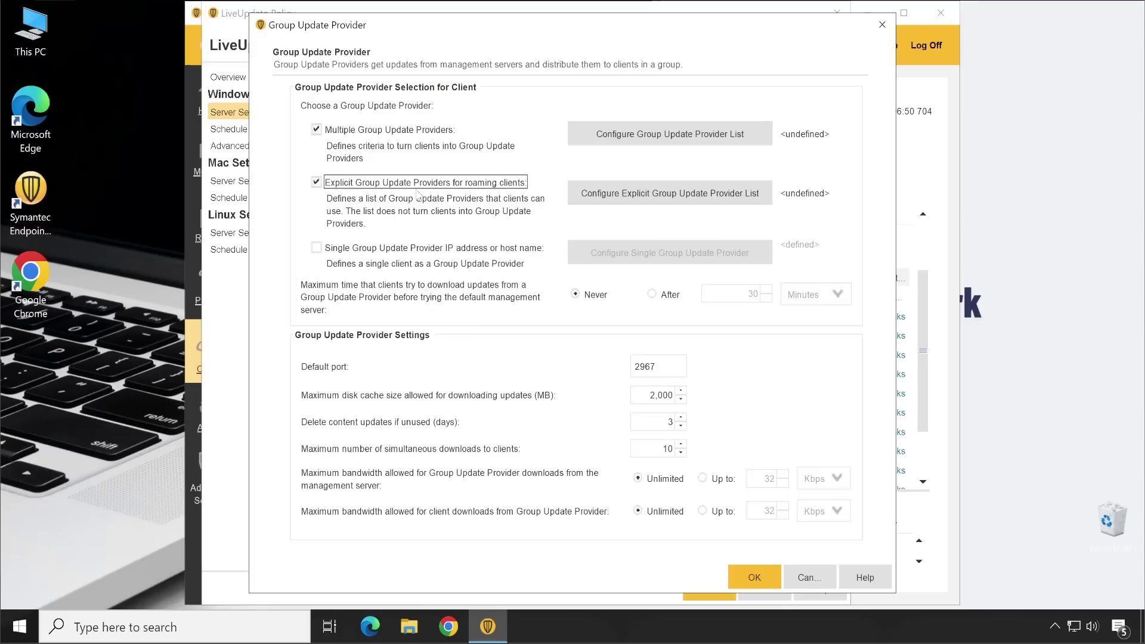
pyautogui.click(360, 134)
pyautogui.click(693, 196)
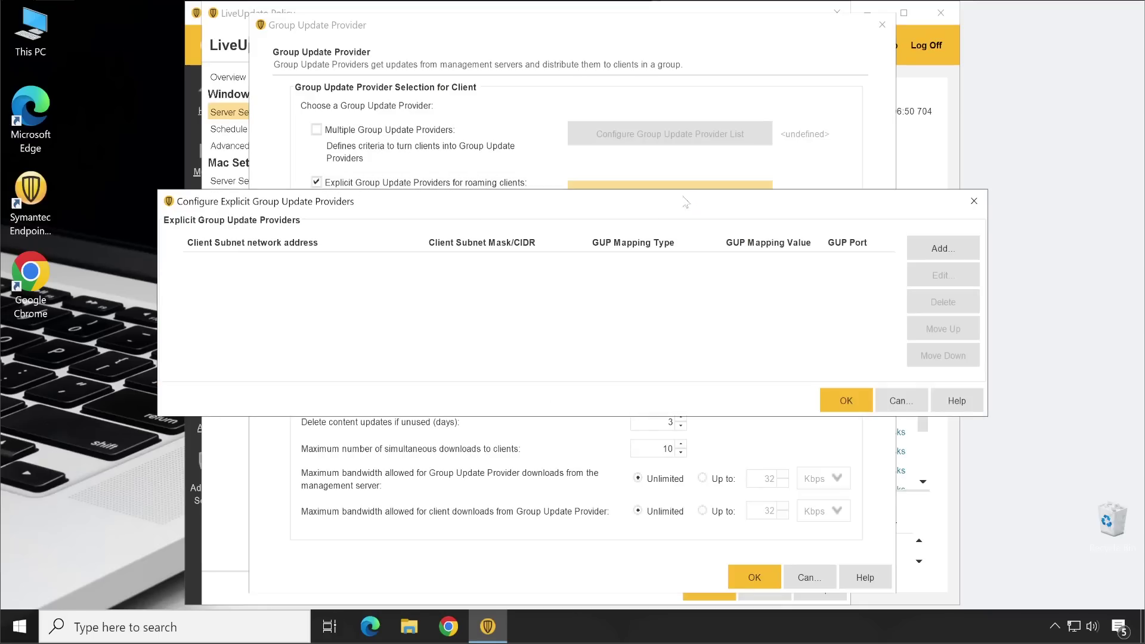
pyautogui.click(948, 253)
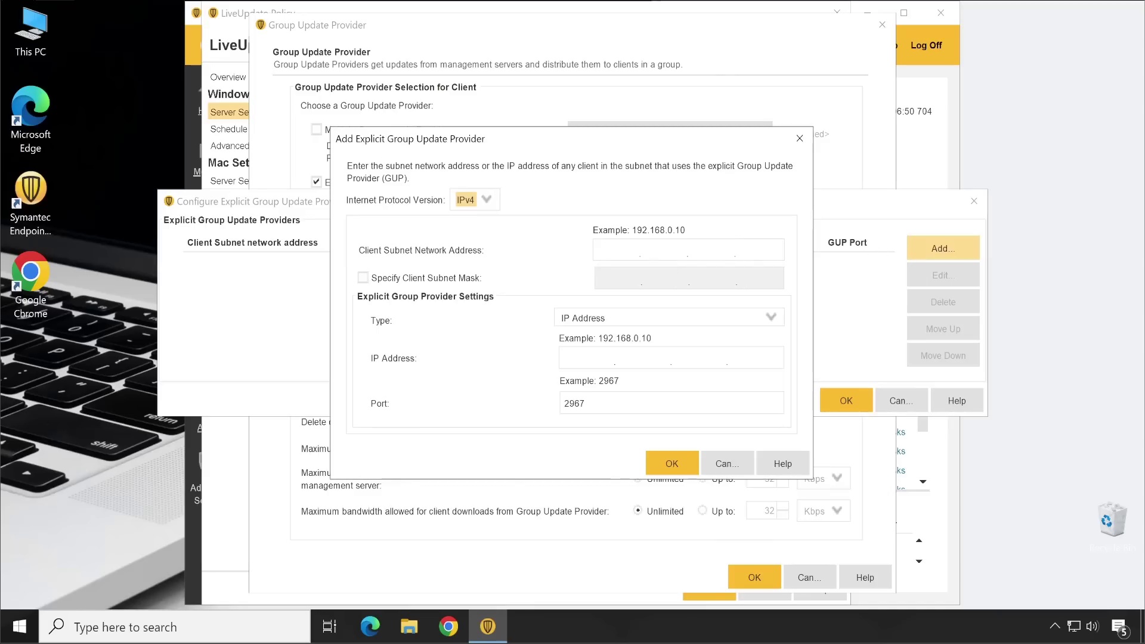
pyautogui.click(616, 249)
pyautogui.click(470, 283)
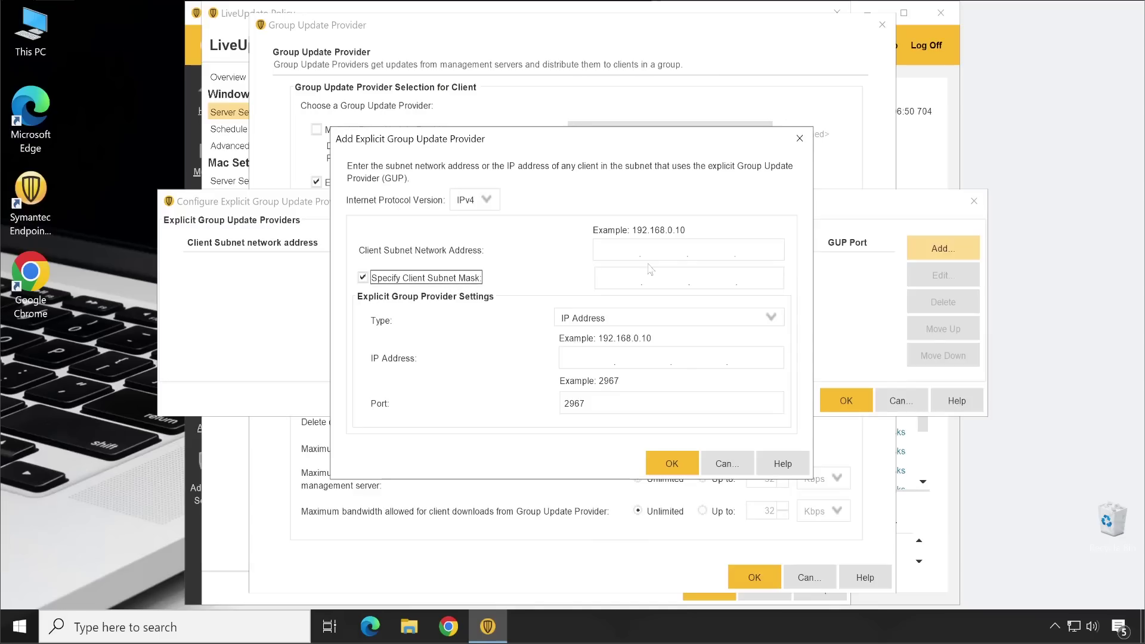
pyautogui.click(461, 282)
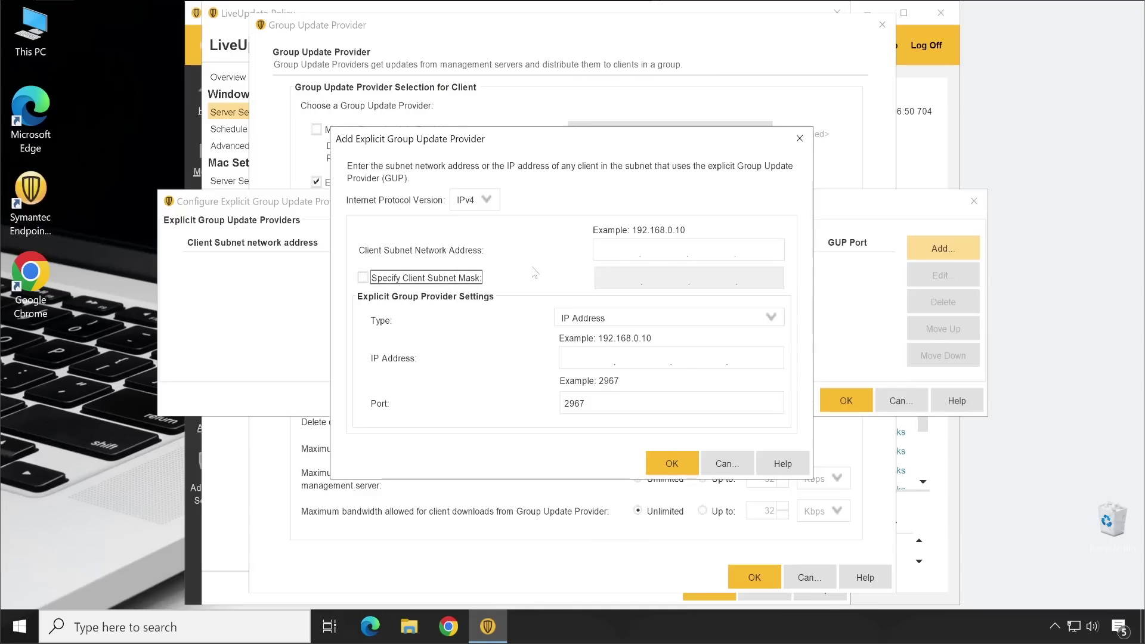
pyautogui.click(587, 359)
pyautogui.moveTo(586, 404); pyautogui.dragTo(563, 404)
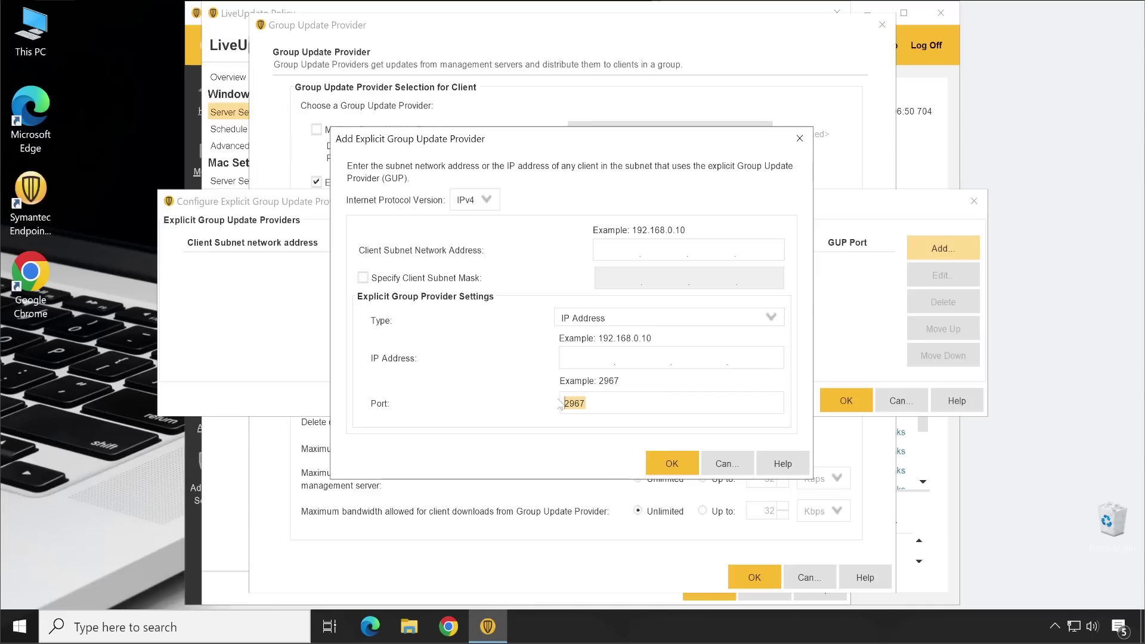
pyautogui.click(723, 471)
pyautogui.click(723, 465)
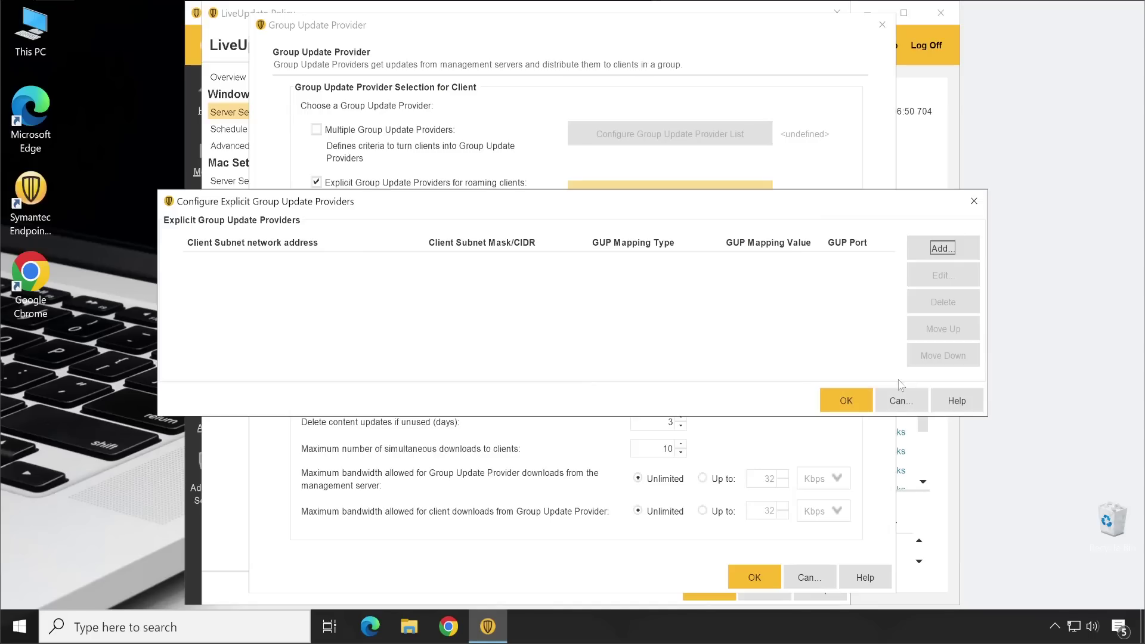
pyautogui.click(900, 400)
pyautogui.click(316, 181)
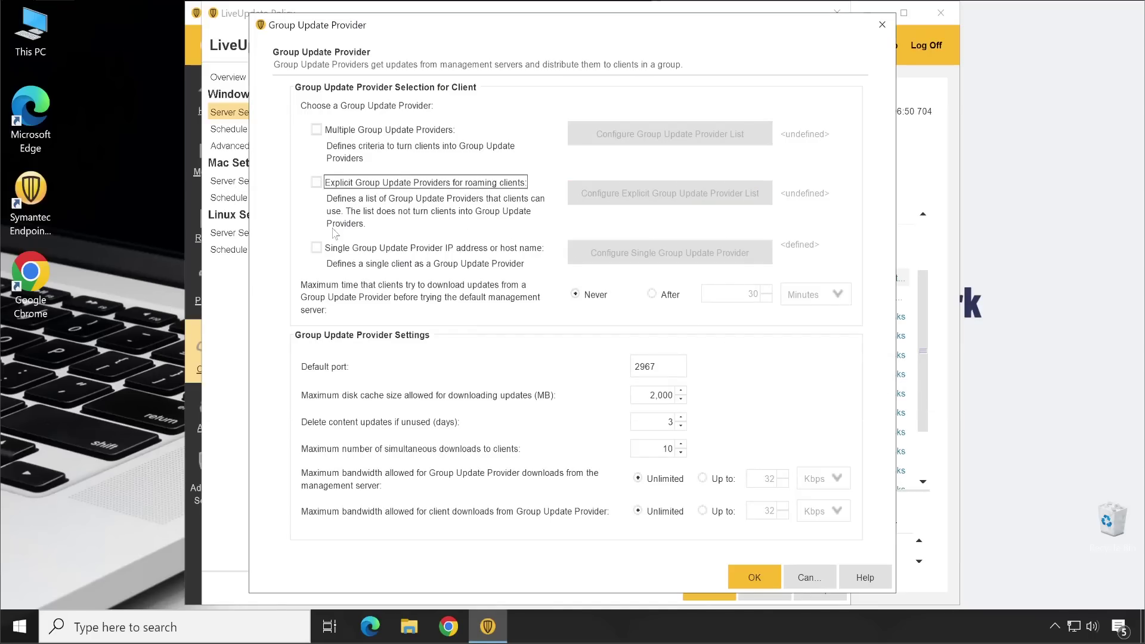
# Step: Enable the single Group Update Provider and confirm the IP address 192.168.0.10 for it
pyautogui.click(319, 249)
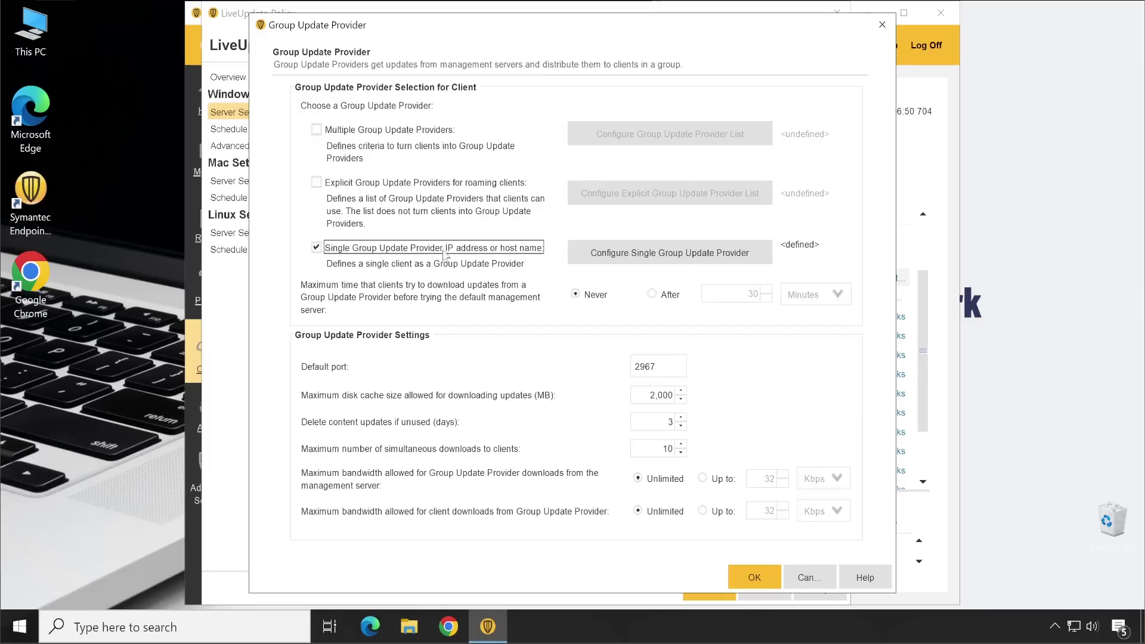
pyautogui.click(644, 257)
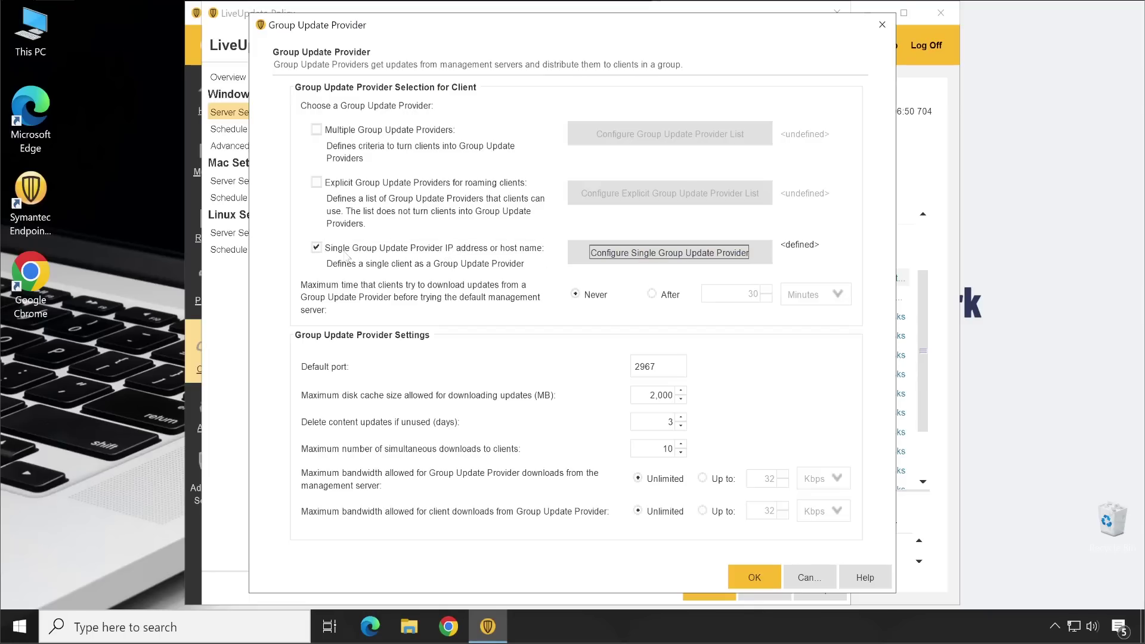
pyautogui.click(668, 258)
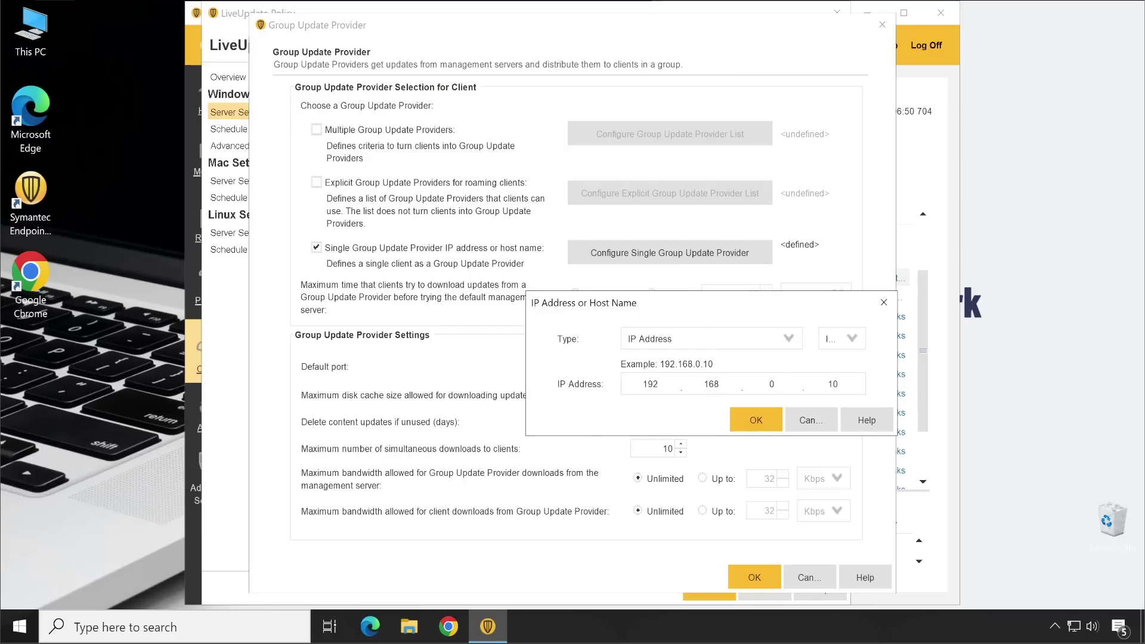
pyautogui.moveTo(827, 384); pyautogui.dragTo(838, 384)
pyautogui.click(658, 384)
pyautogui.click(857, 340)
pyautogui.click(763, 328)
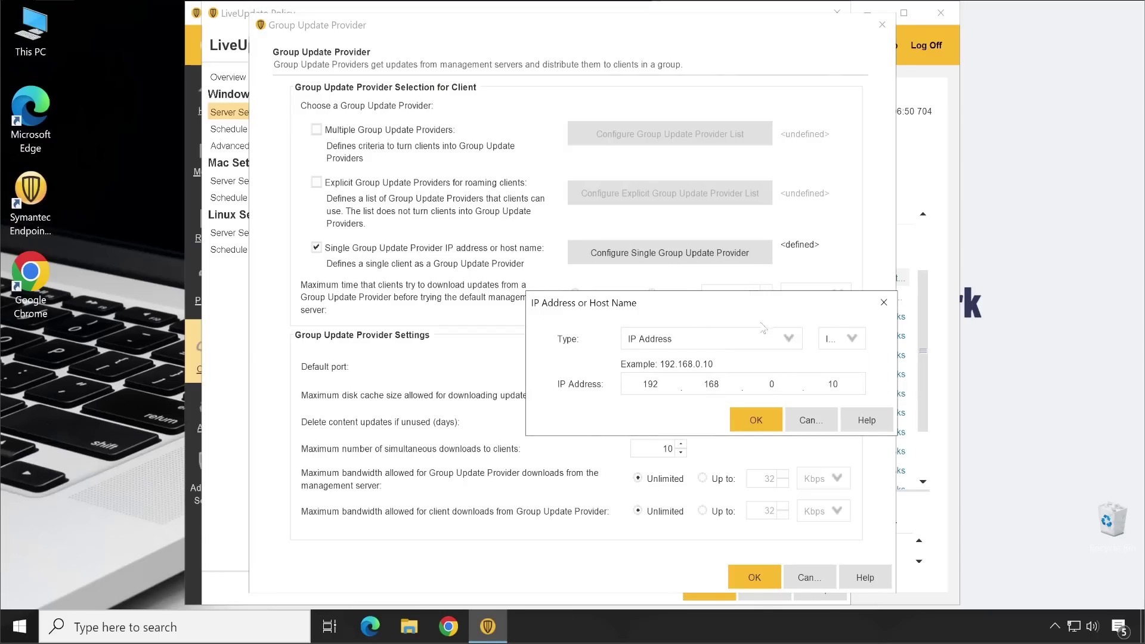
pyautogui.click(702, 348)
pyautogui.click(783, 329)
pyautogui.click(756, 421)
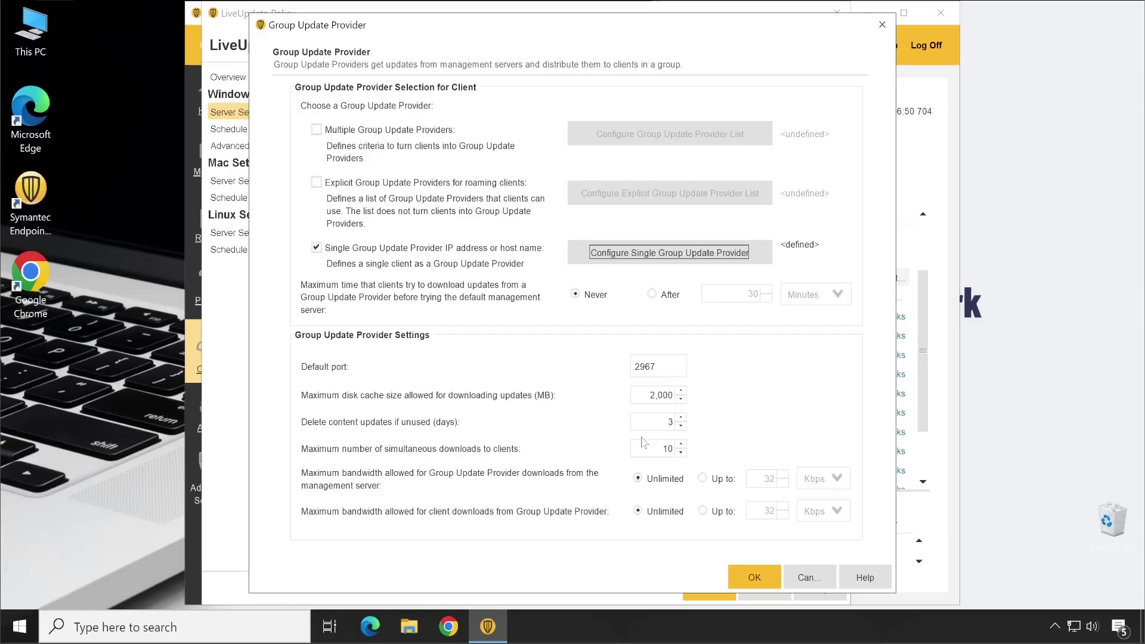
# Step: Check the maximum disk cache size for downloaded updates, and save the Group Update Provider settings and the LiveUpdate policy
pyautogui.click(681, 400)
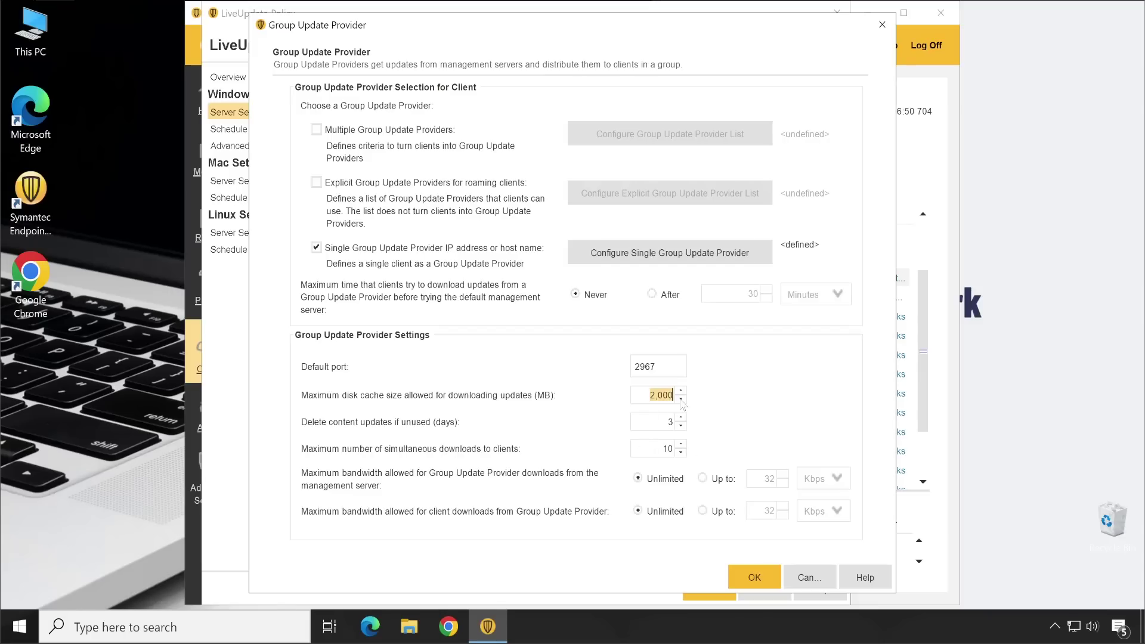
pyautogui.click(657, 395)
pyautogui.moveTo(651, 395); pyautogui.dragTo(673, 395)
pyautogui.click(754, 577)
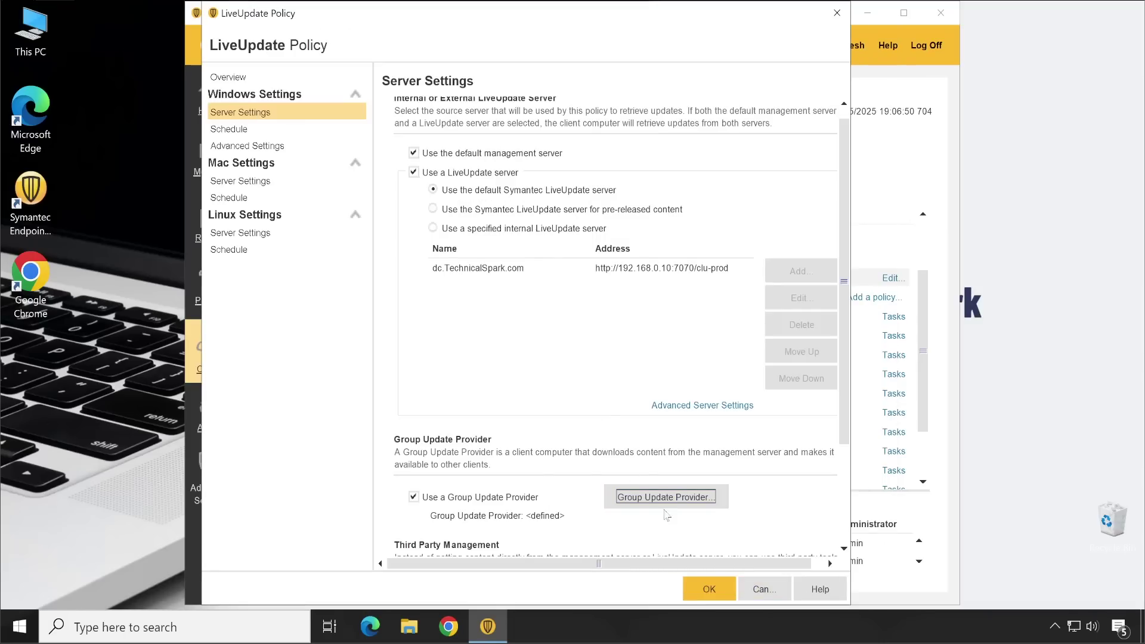
pyautogui.click(709, 588)
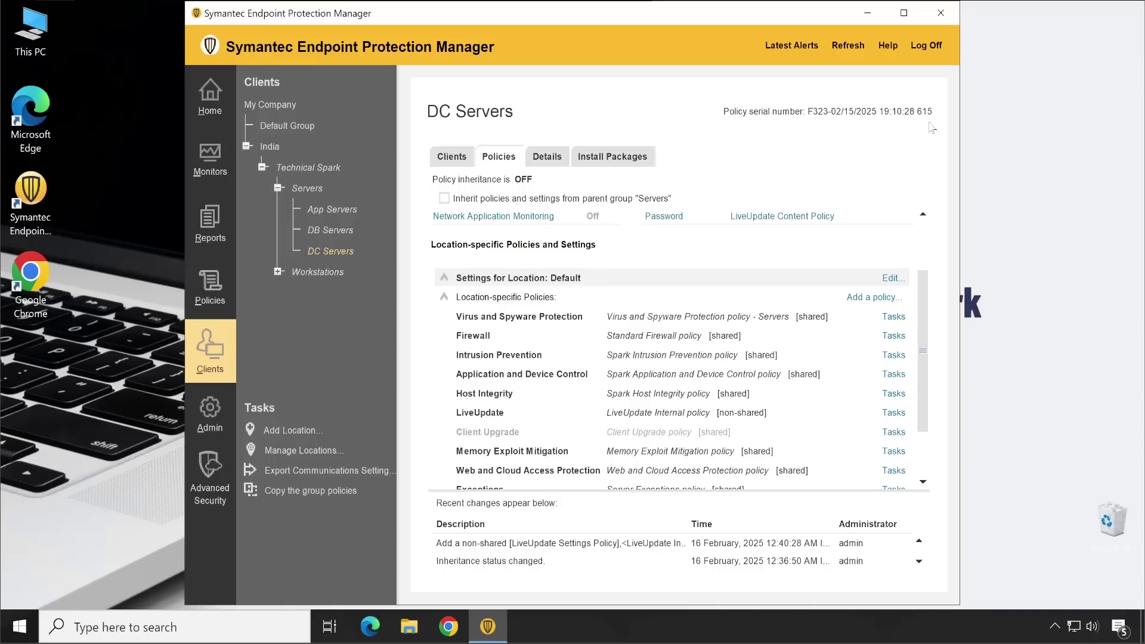
# Step: Select the DC client in the DC Servers group, and open the Troubleshooting management information in the Endpoint Protection client on the DC server
pyautogui.click(450, 157)
pyautogui.click(555, 246)
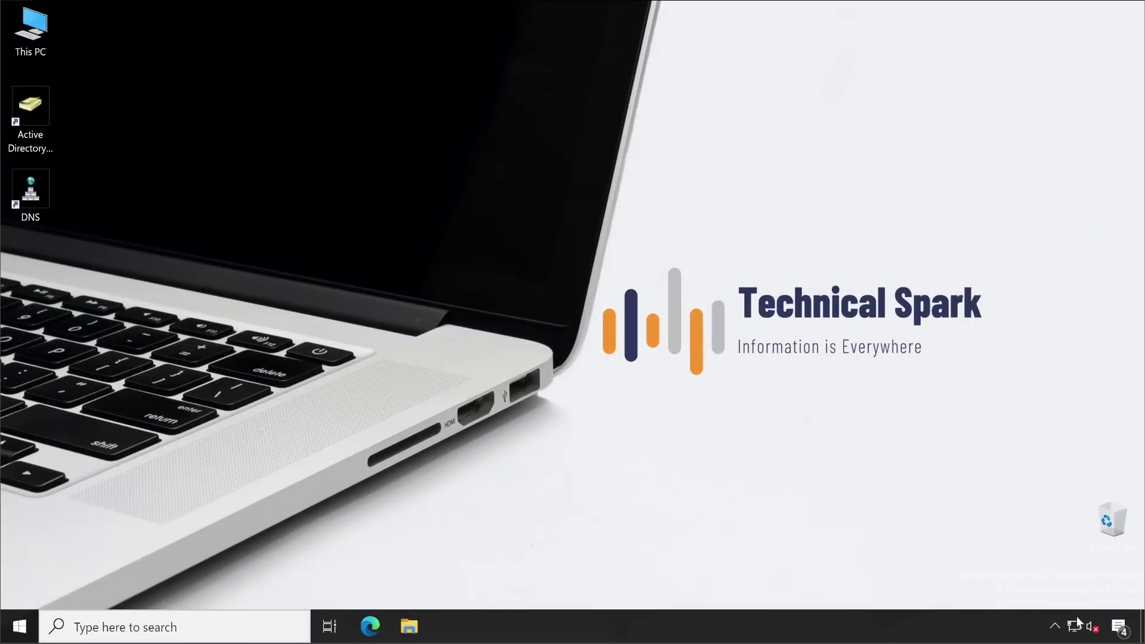
pyautogui.click(1055, 627)
pyautogui.rightClick(1040, 589)
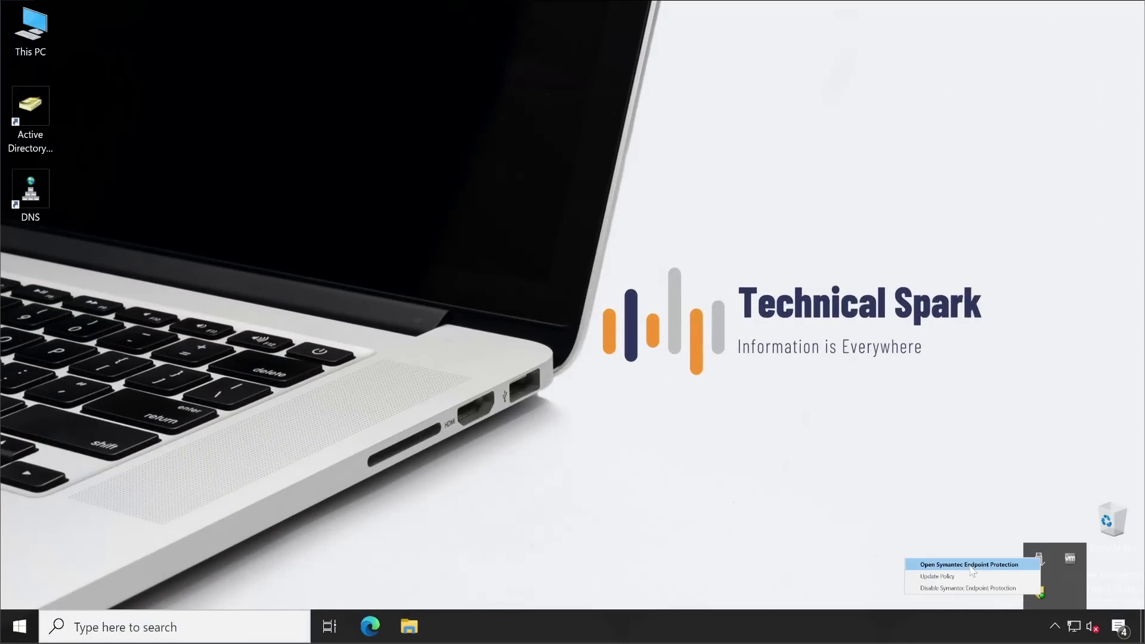
pyautogui.click(978, 565)
pyautogui.click(880, 129)
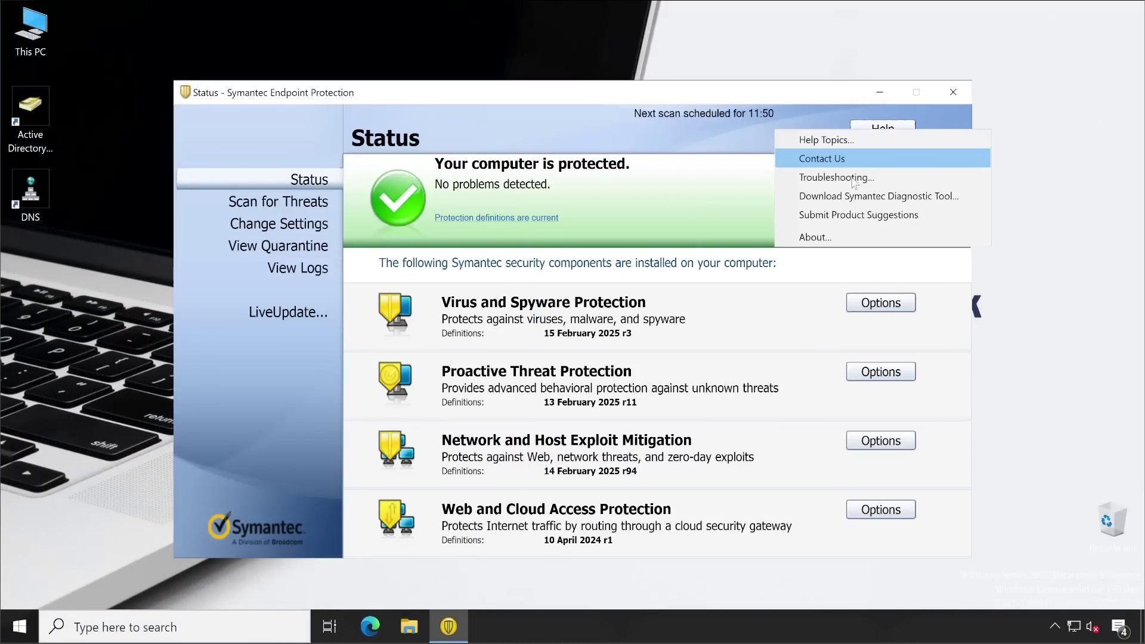
pyautogui.click(850, 174)
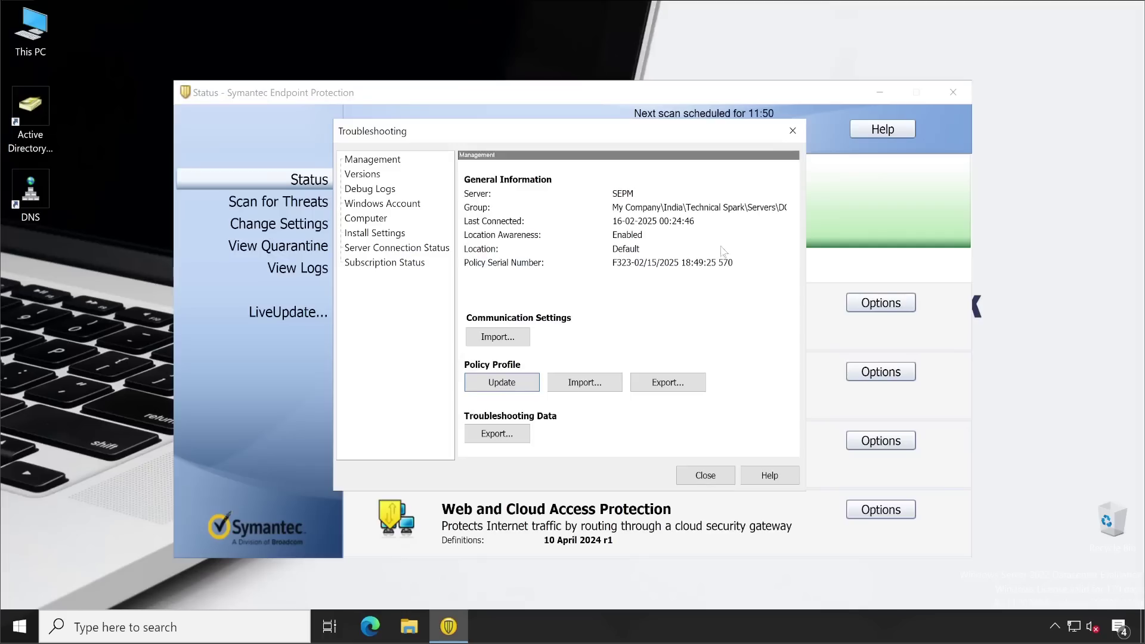
pyautogui.moveTo(687, 140); pyautogui.dragTo(545, 83)
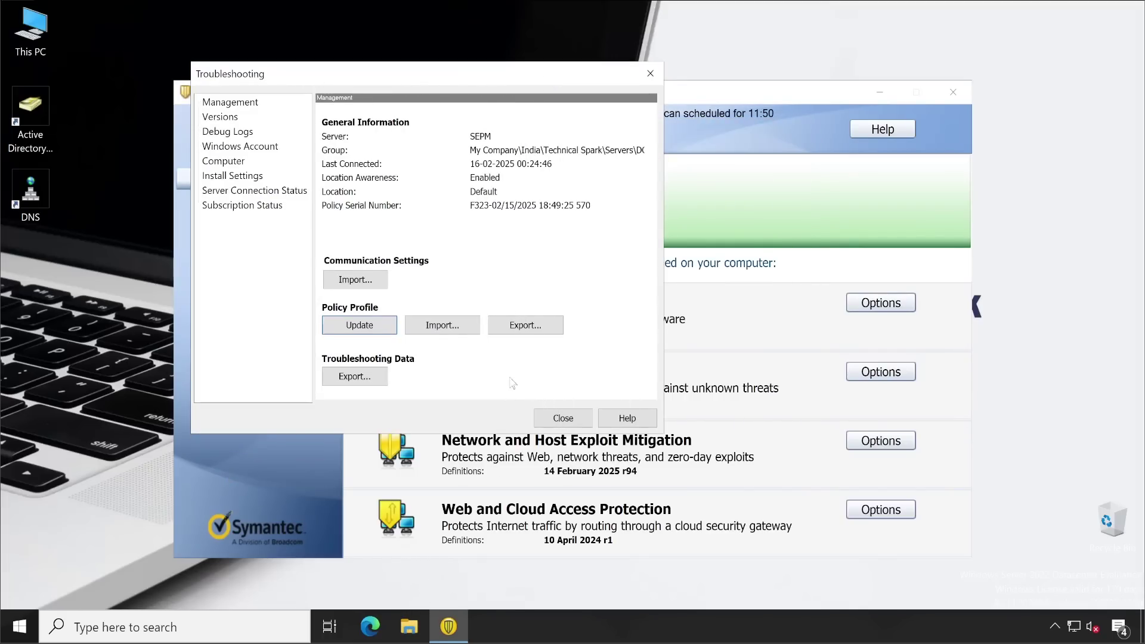
# Step: Switch to File Explorer, open the folder containing the recent file GupStatusProvider, and arrange it beside the Troubleshooting window
pyautogui.click(409, 623)
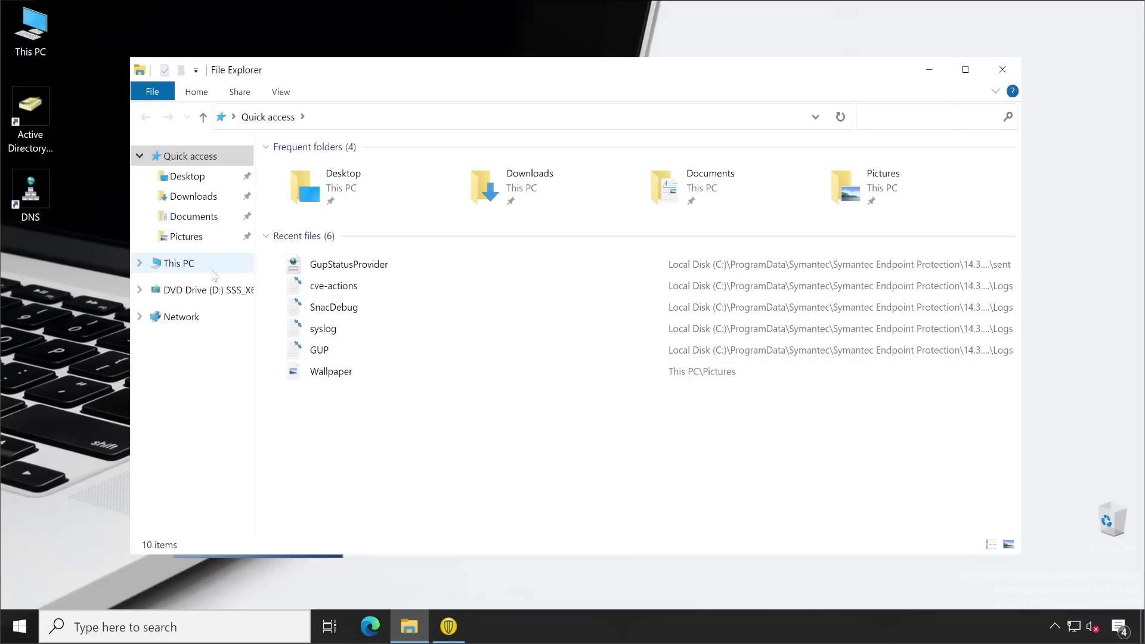
pyautogui.click(352, 268)
pyautogui.rightClick(352, 268)
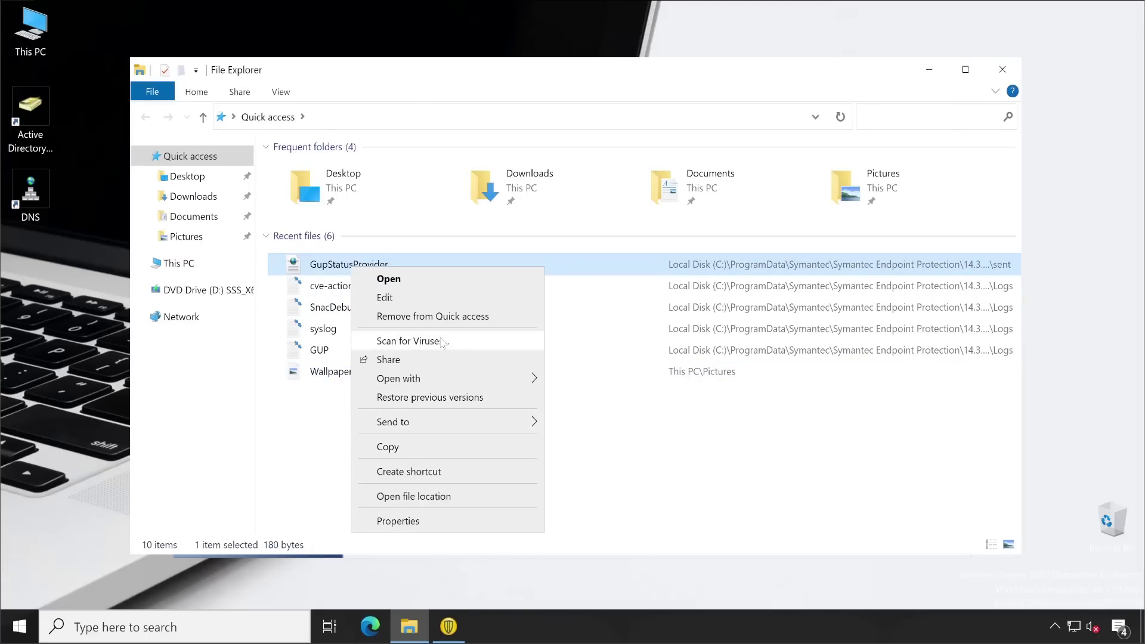
pyautogui.click(417, 496)
pyautogui.moveTo(485, 71); pyautogui.dragTo(341, 172)
pyautogui.moveTo(484, 88); pyautogui.dragTo(936, 189)
pyautogui.click(136, 195)
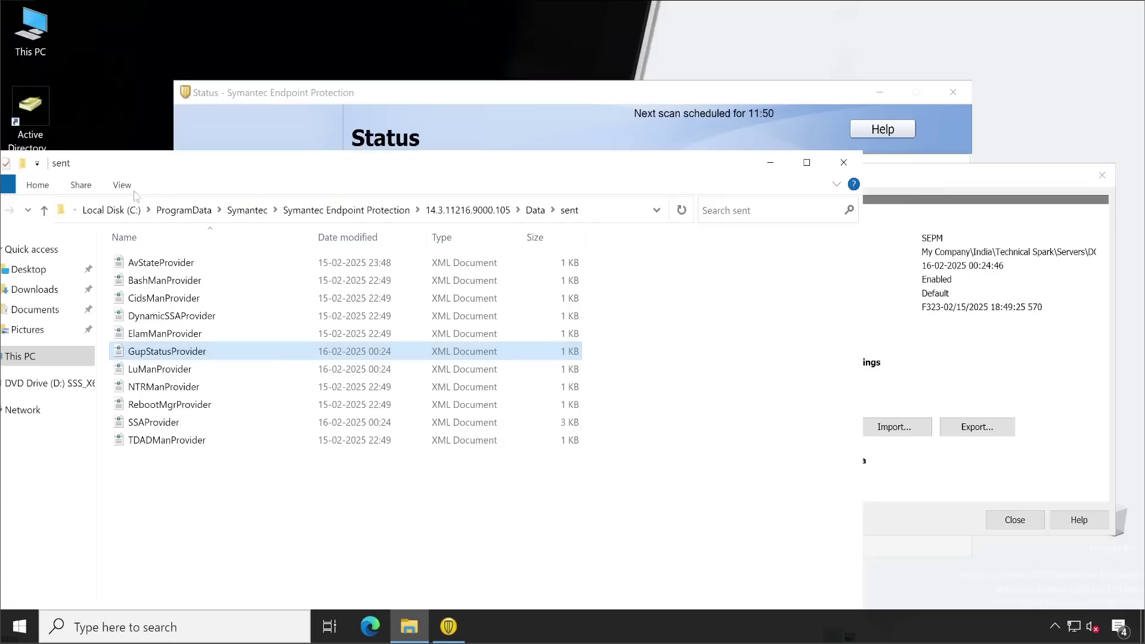
# Step: Open the GupStatusProvider XML file in Notepad, examine its IsGup status, and close it without changes
pyautogui.press('F2')
pyautogui.rightClick(230, 358)
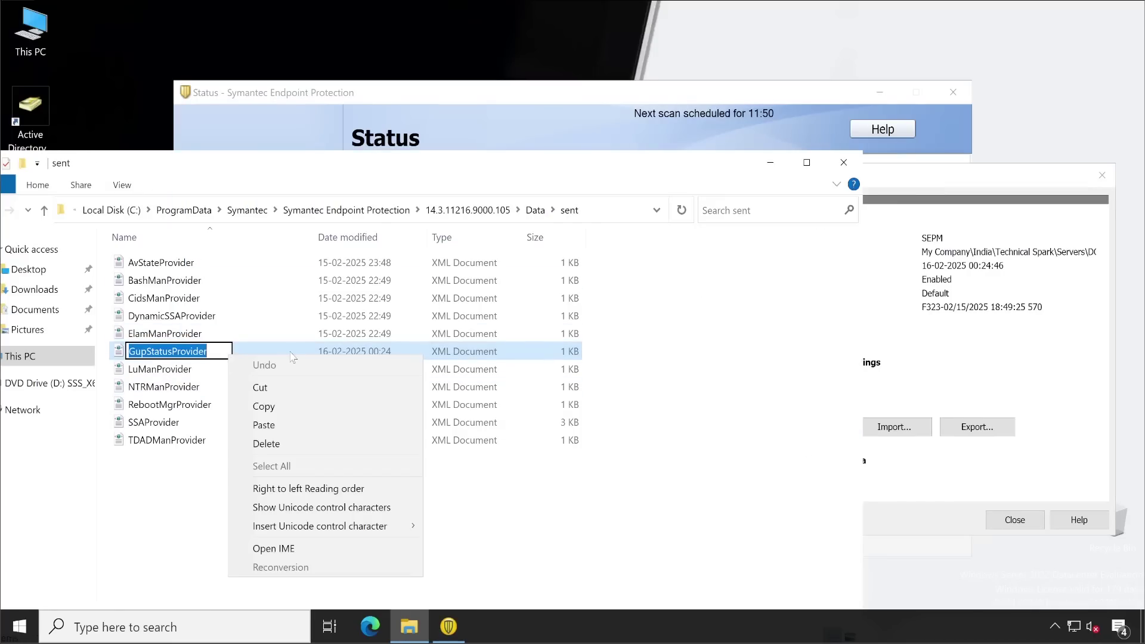
pyautogui.click(163, 509)
pyautogui.rightClick(174, 351)
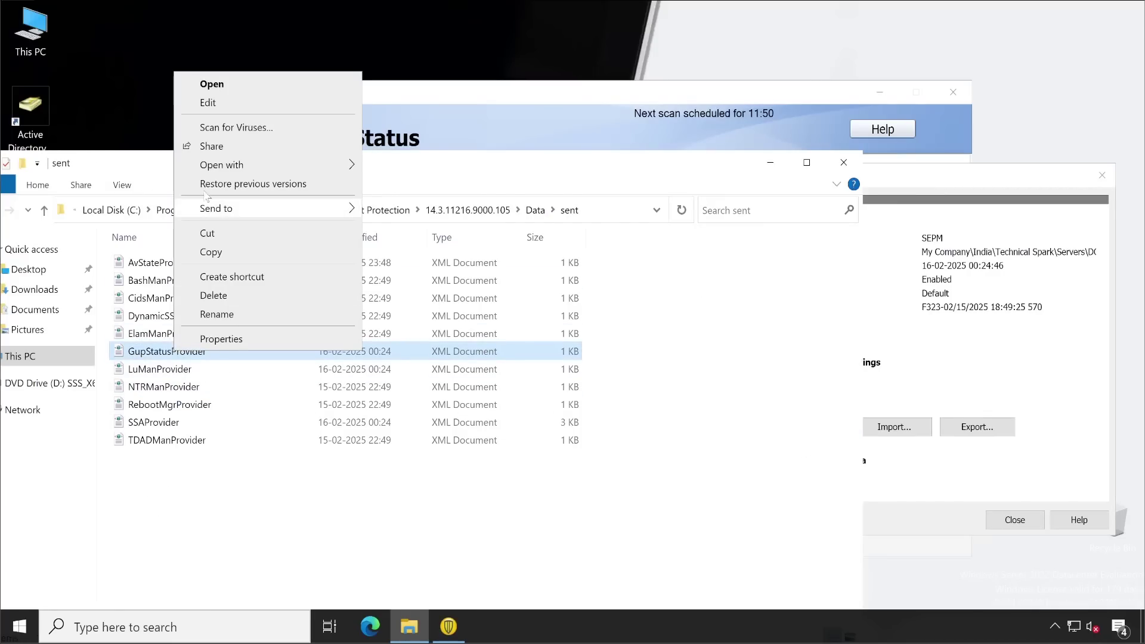
pyautogui.click(208, 103)
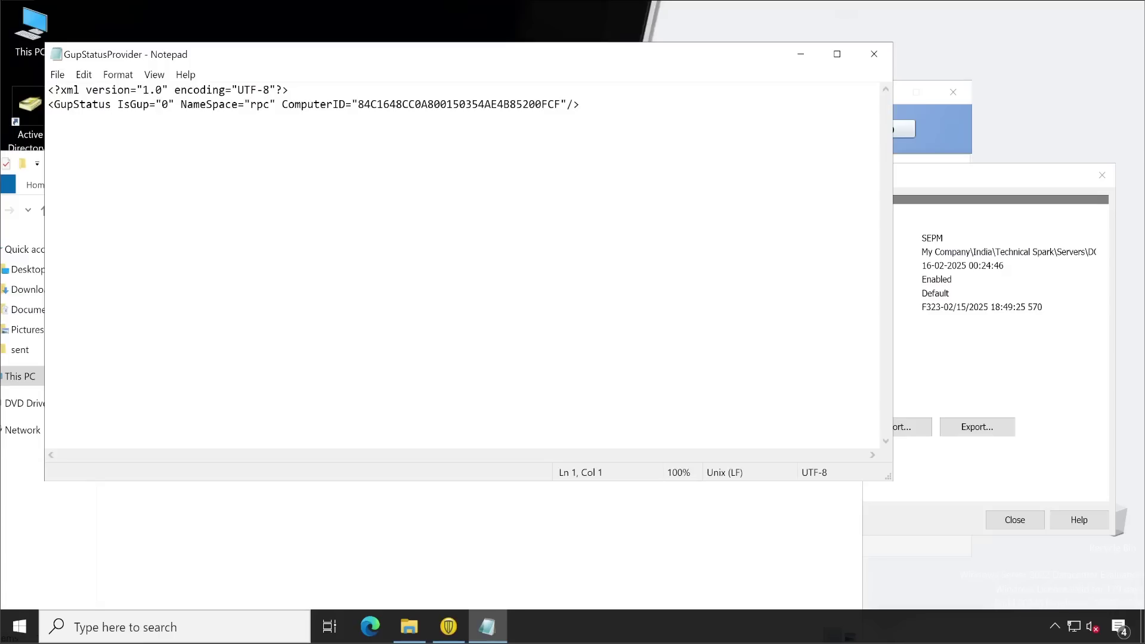
pyautogui.moveTo(580, 105); pyautogui.dragTo(47, 89)
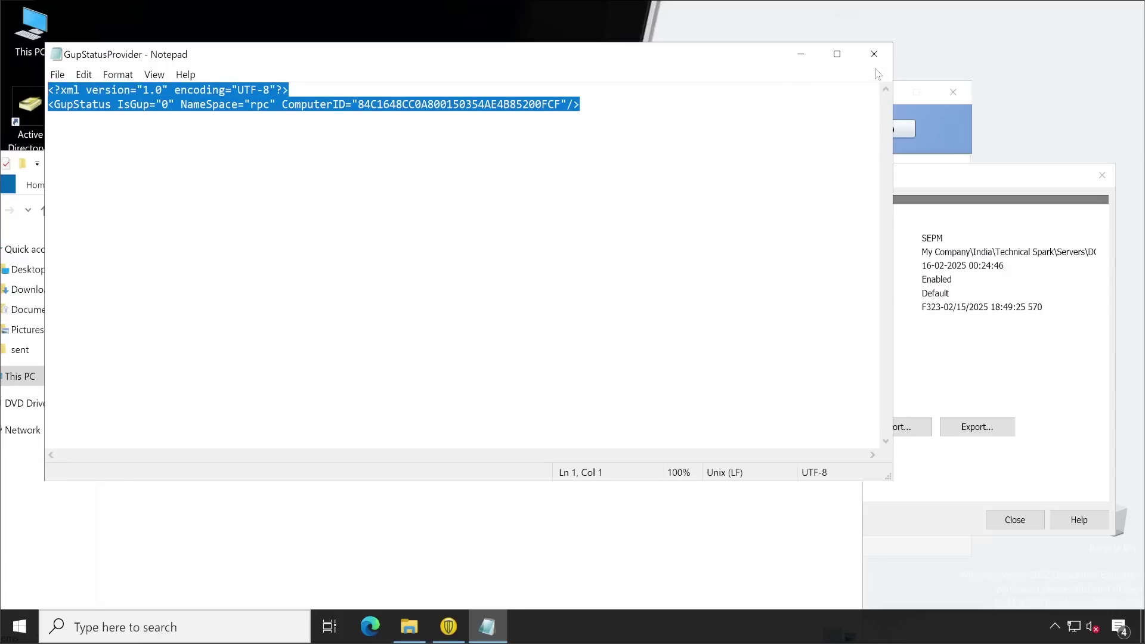
pyautogui.click(873, 53)
# Step: Update the policy profile of the Endpoint Protection client on the DC server and check its policy serial number
pyautogui.click(923, 274)
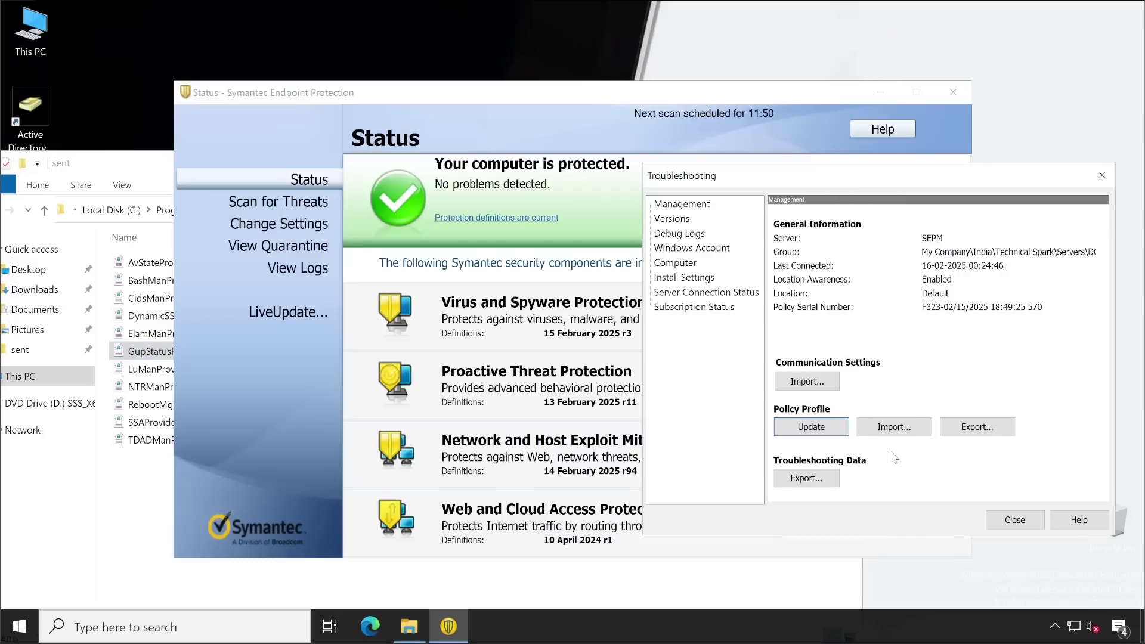
pyautogui.click(817, 427)
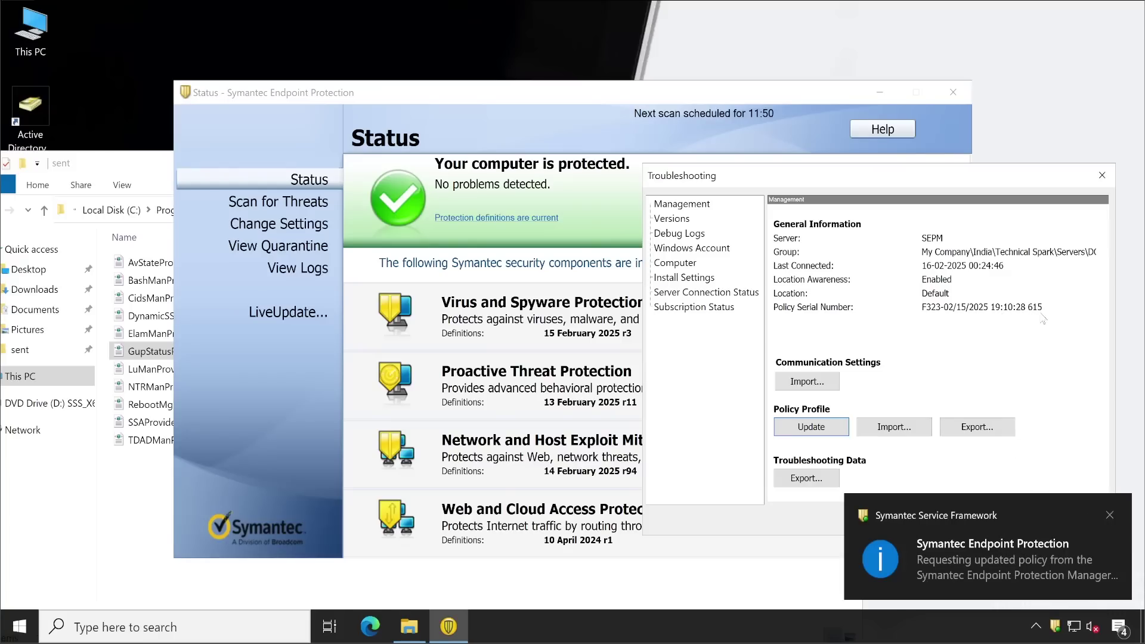
pyautogui.moveTo(958, 181); pyautogui.dragTo(942, 111)
# Step: Refresh the sent folder and reopen the GupStatusProvider XML file in Notepad
pyautogui.click(133, 174)
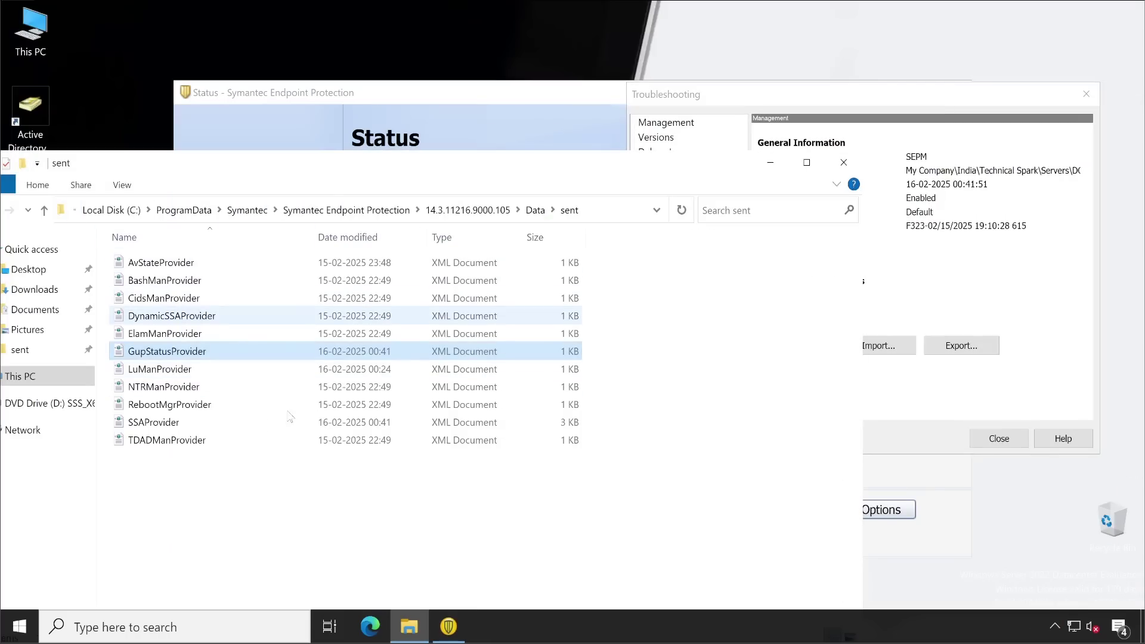
pyautogui.rightClick(322, 490)
pyautogui.click(358, 333)
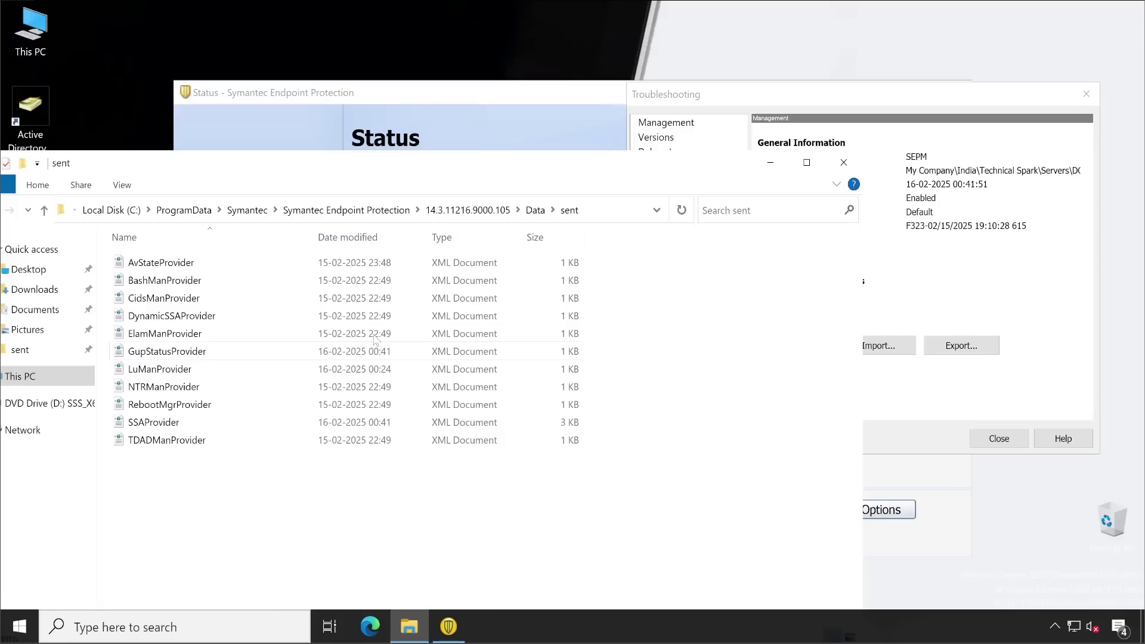
pyautogui.click(183, 351)
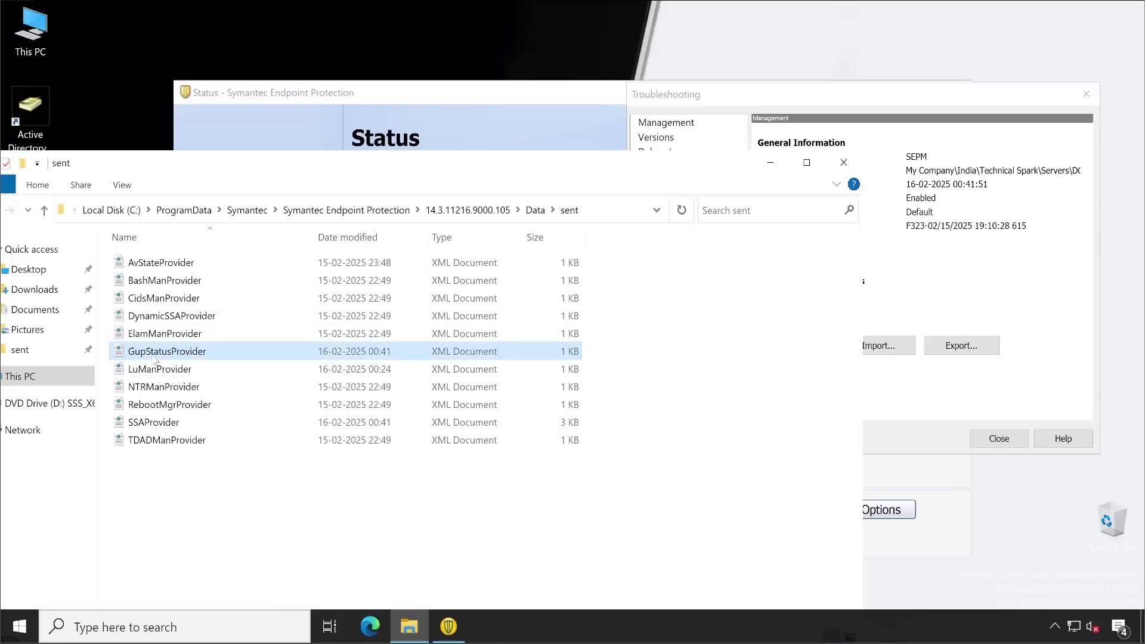
pyautogui.rightClick(153, 356)
pyautogui.click(190, 87)
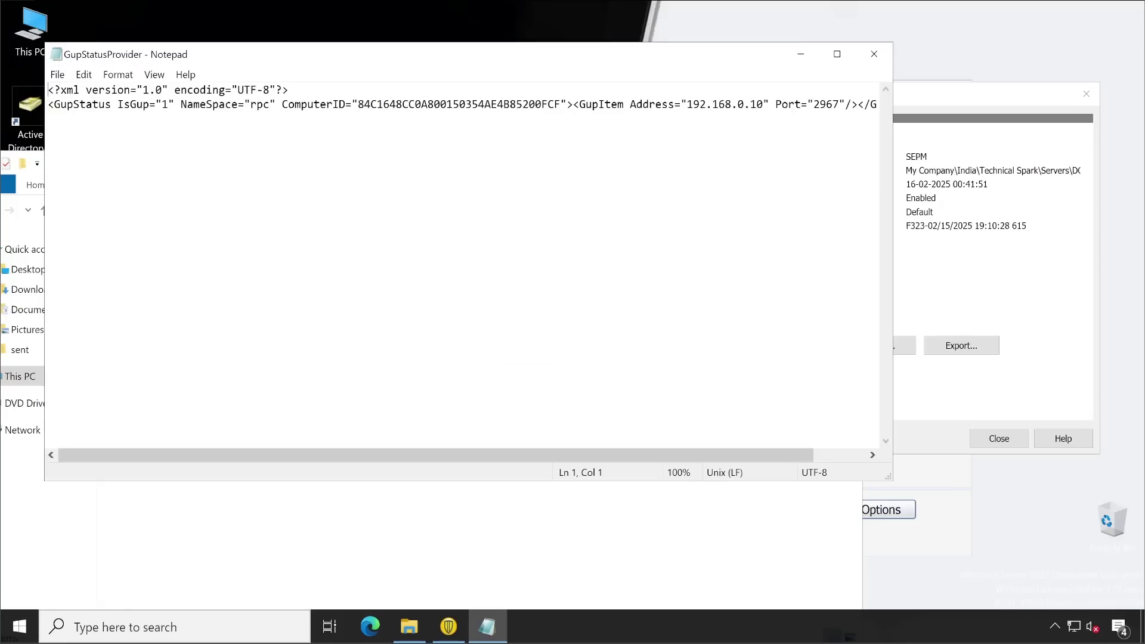
# Step: Examine the Group Update Provider address and port in the GupStatusProvider file, and close Notepad, the sent folder and the Troubleshooting window
pyautogui.moveTo(580, 104); pyautogui.dragTo(833, 104)
pyautogui.moveTo(435, 454); pyautogui.dragTo(487, 454)
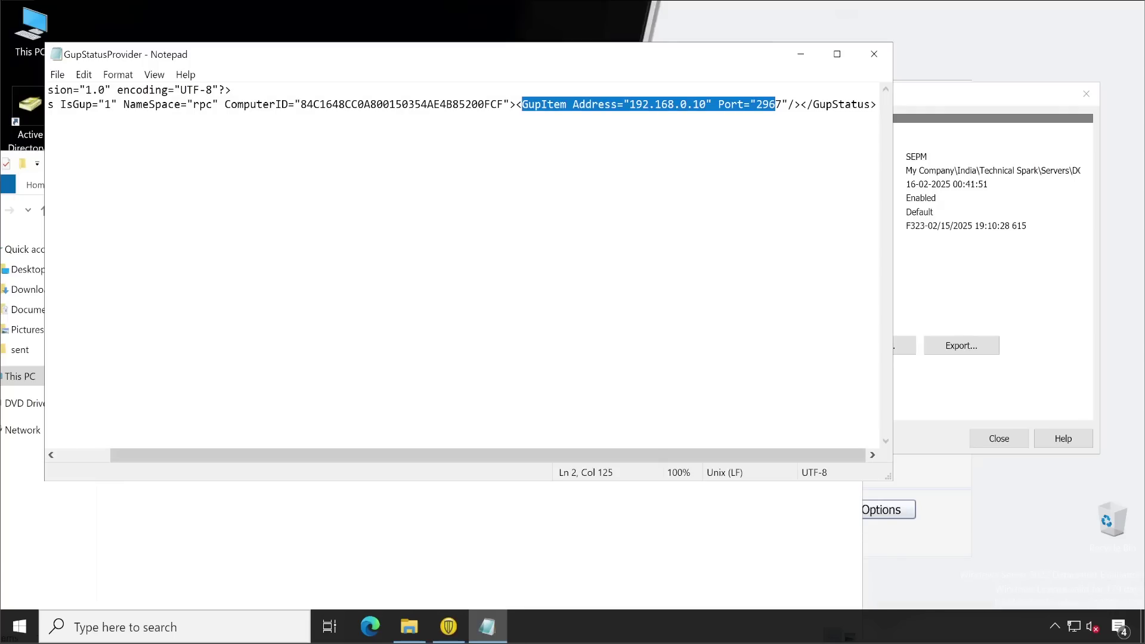
pyautogui.click(49, 119)
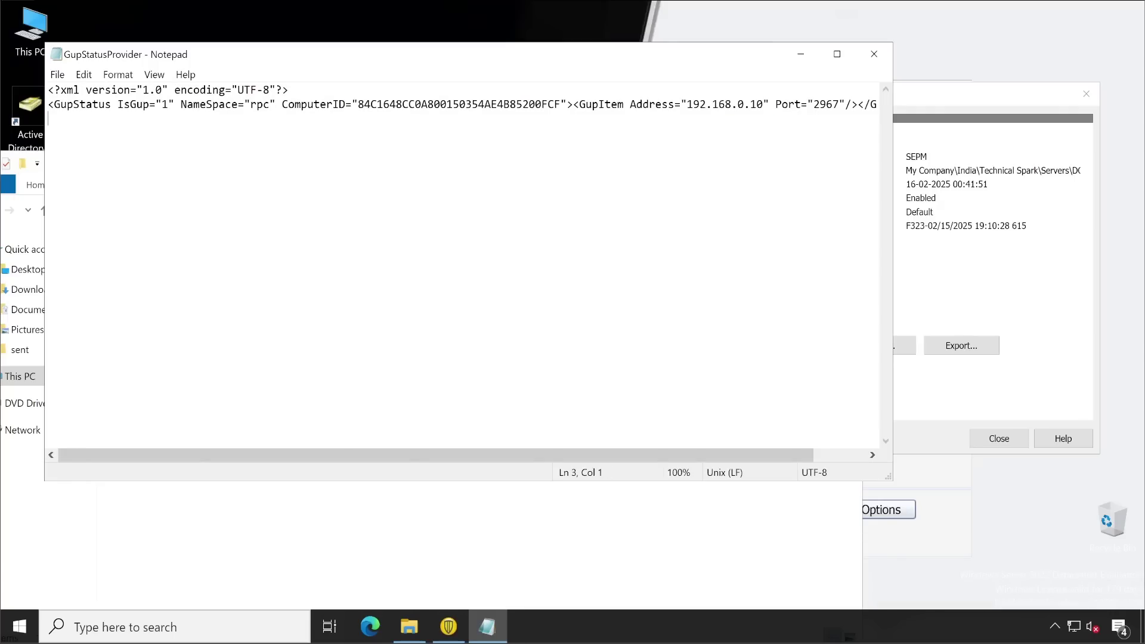
pyautogui.moveTo(687, 104); pyautogui.dragTo(770, 104)
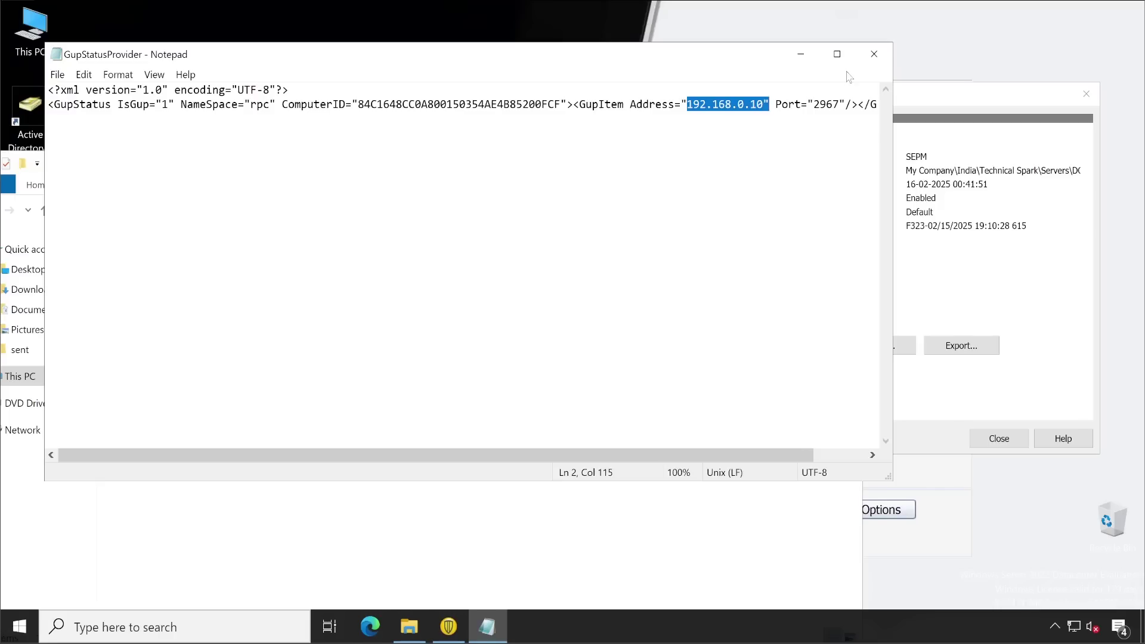
pyautogui.click(874, 55)
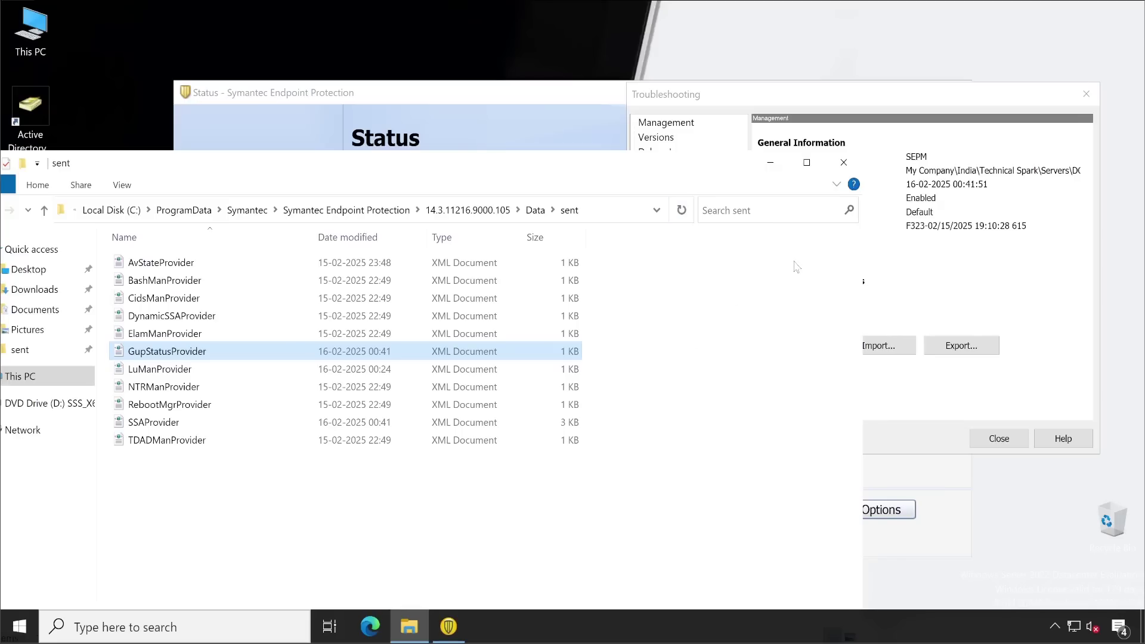
pyautogui.click(843, 162)
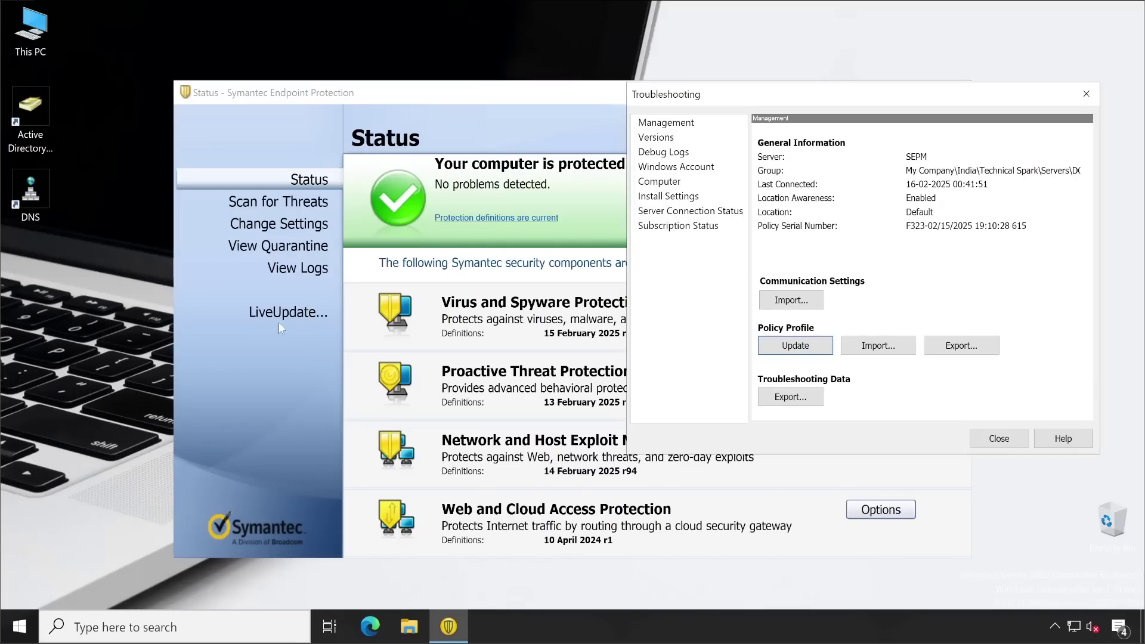
pyautogui.click(999, 438)
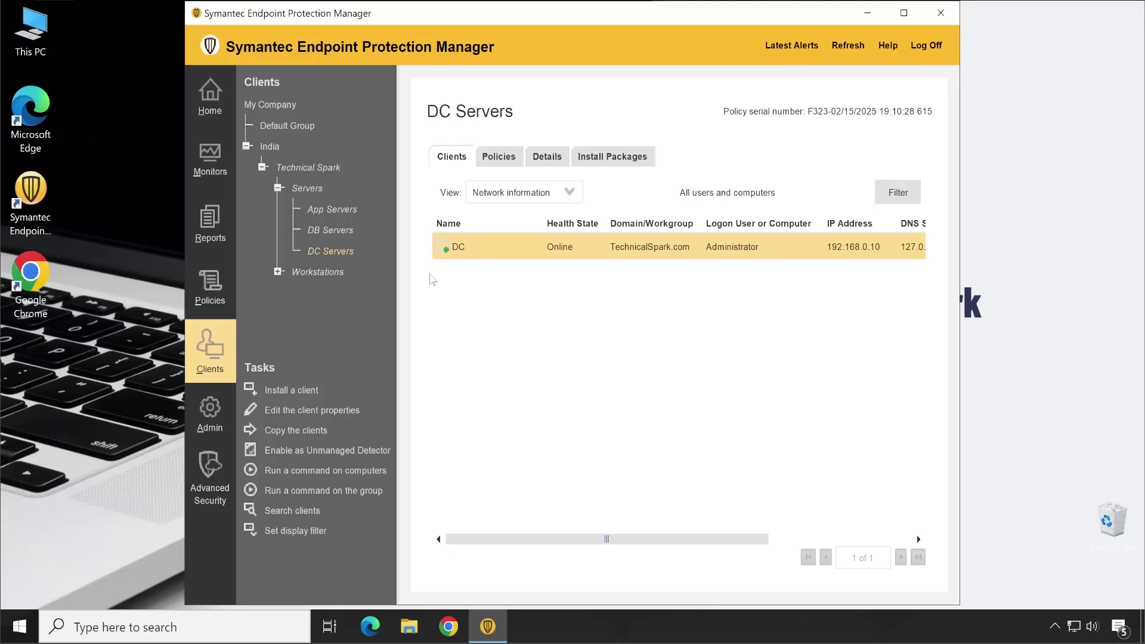
# Step: Switch back to Symantec Endpoint Protection Manager and expand the Workstations and Marketing groups
pyautogui.click(277, 272)
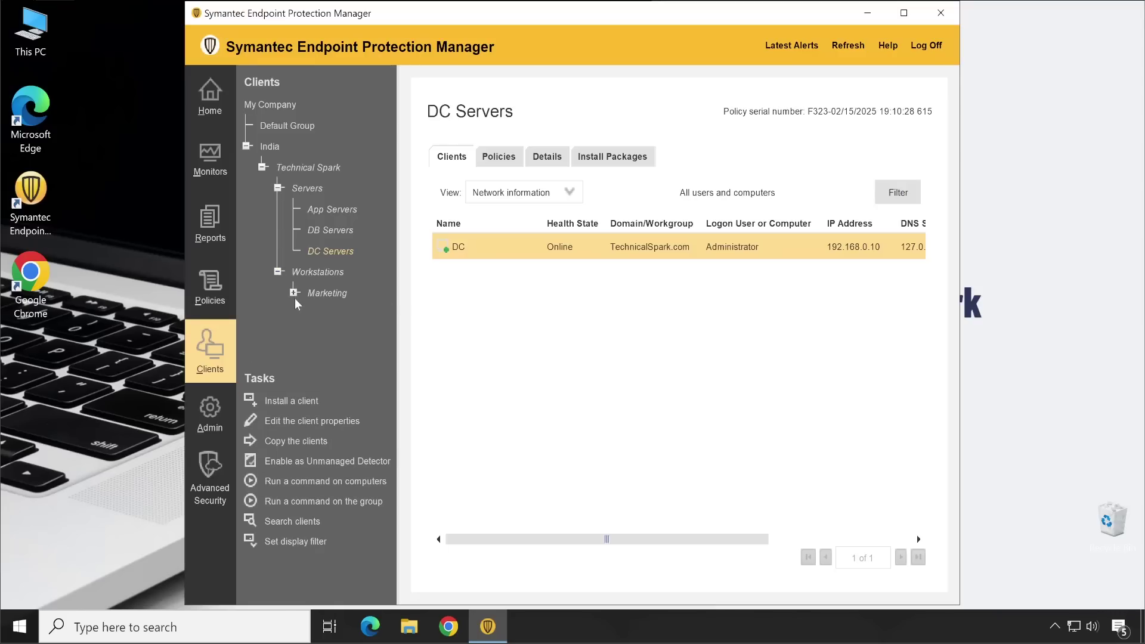
pyautogui.click(294, 293)
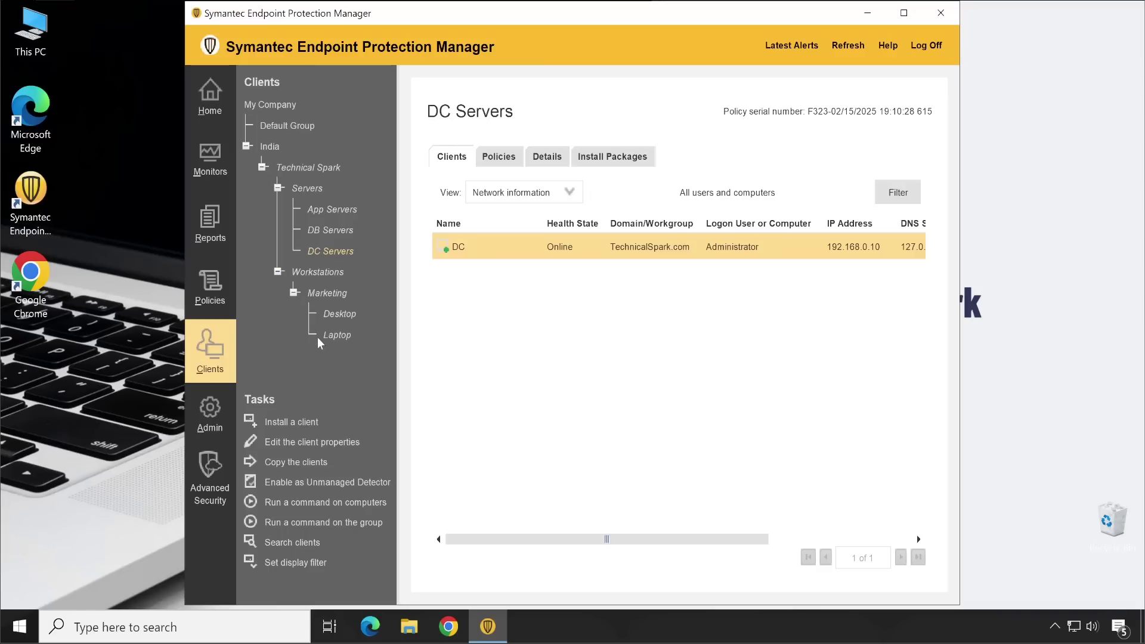